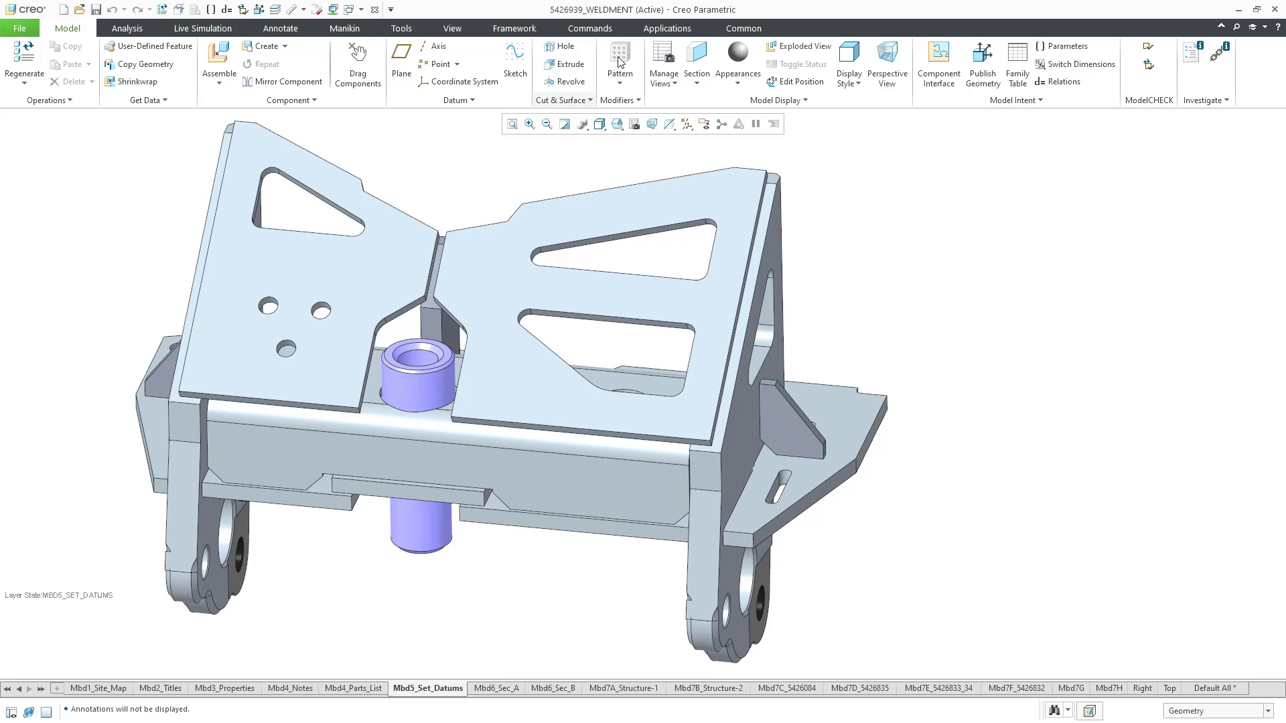
Bring up the Applications tools for the 5426939_WELDMENT assembly.
click(673, 29)
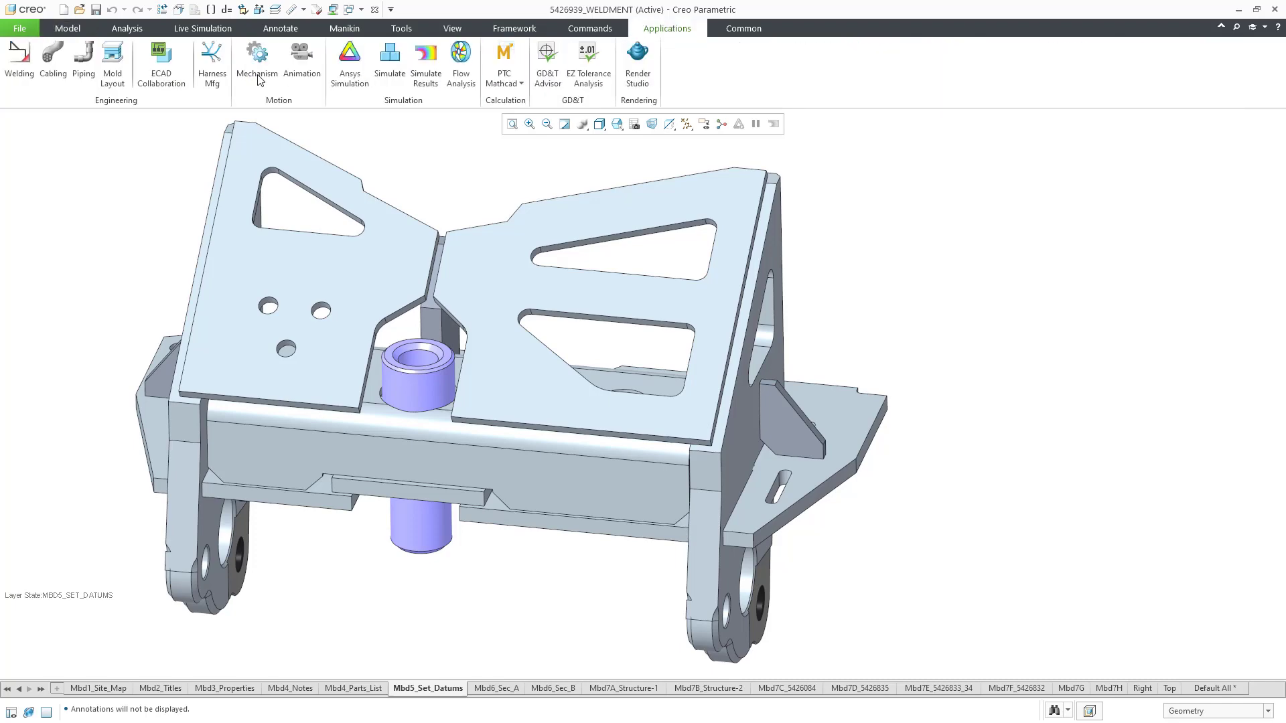
Start a single-sided 0.250 DxD fillet weld and check its Intermittency, Options, Symbol and Properties tabs.
click(19, 67)
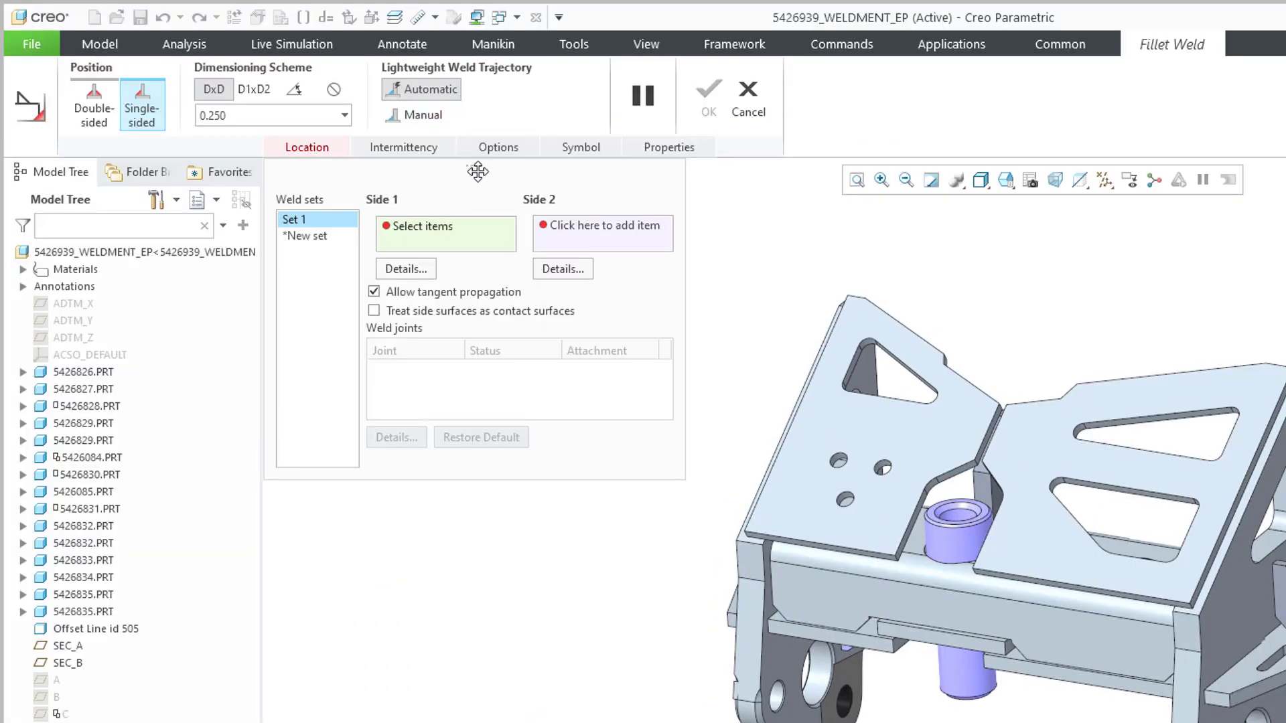
click(410, 149)
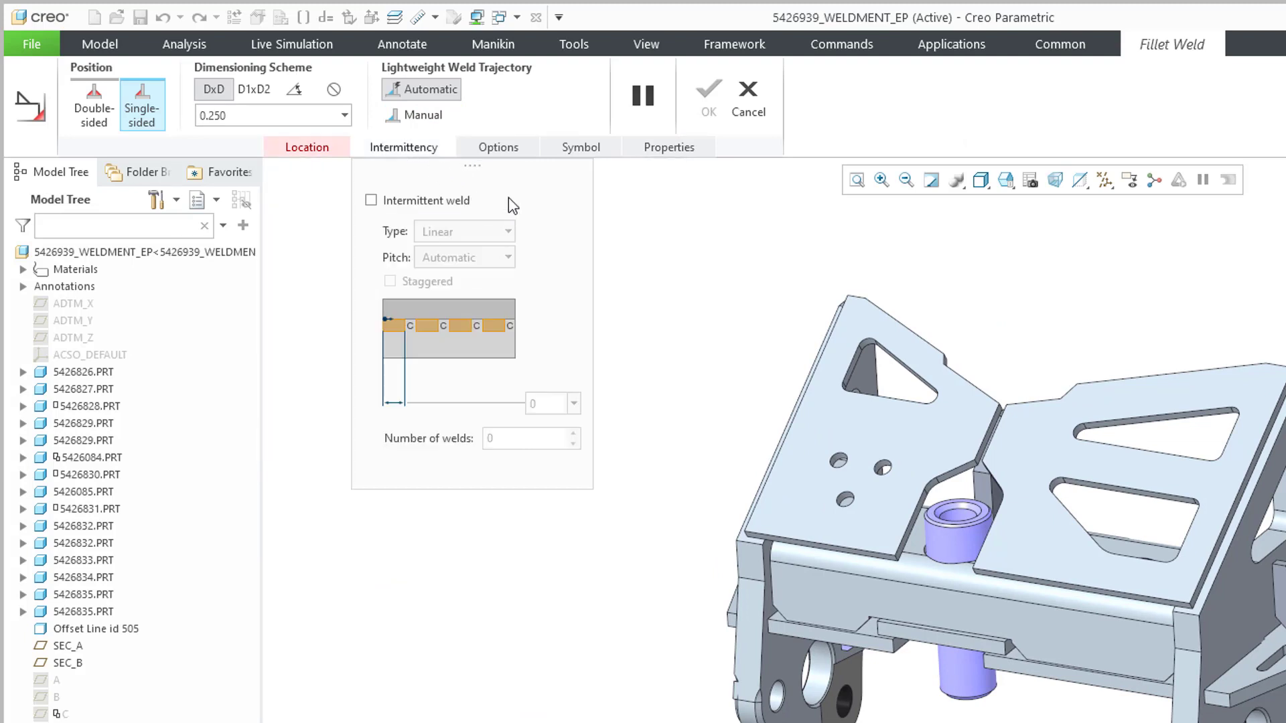
click(508, 147)
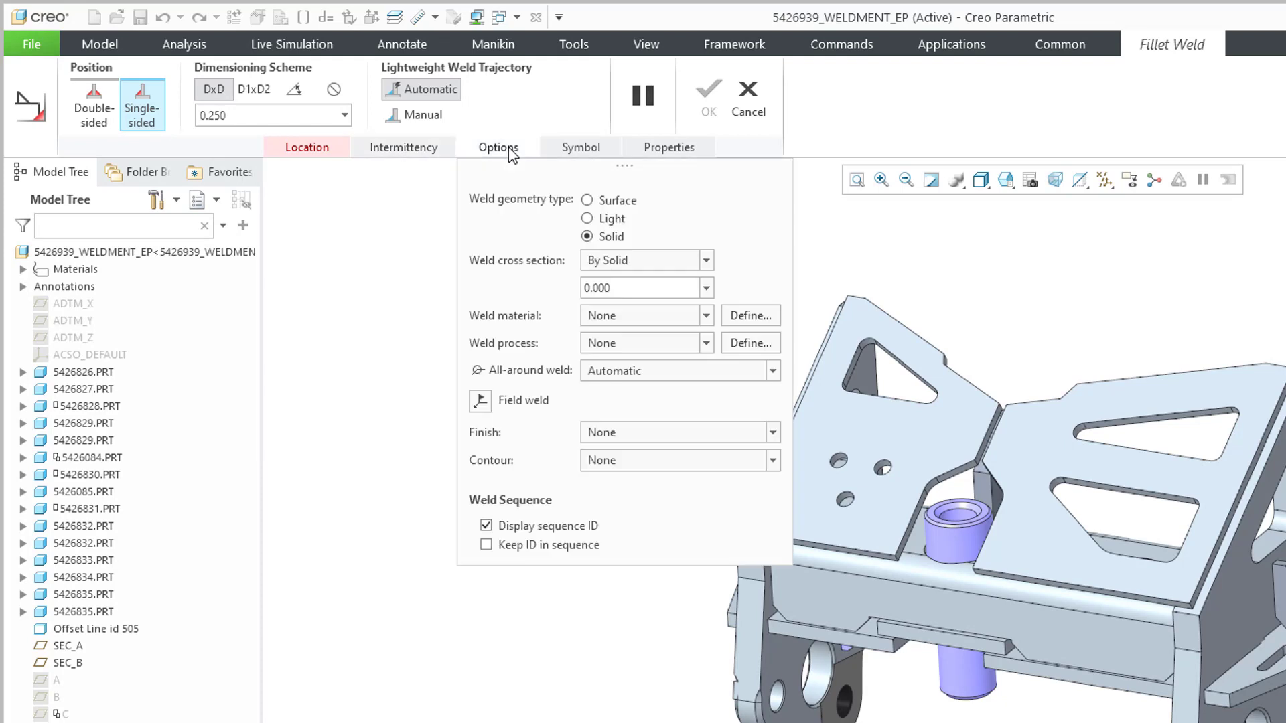
click(583, 148)
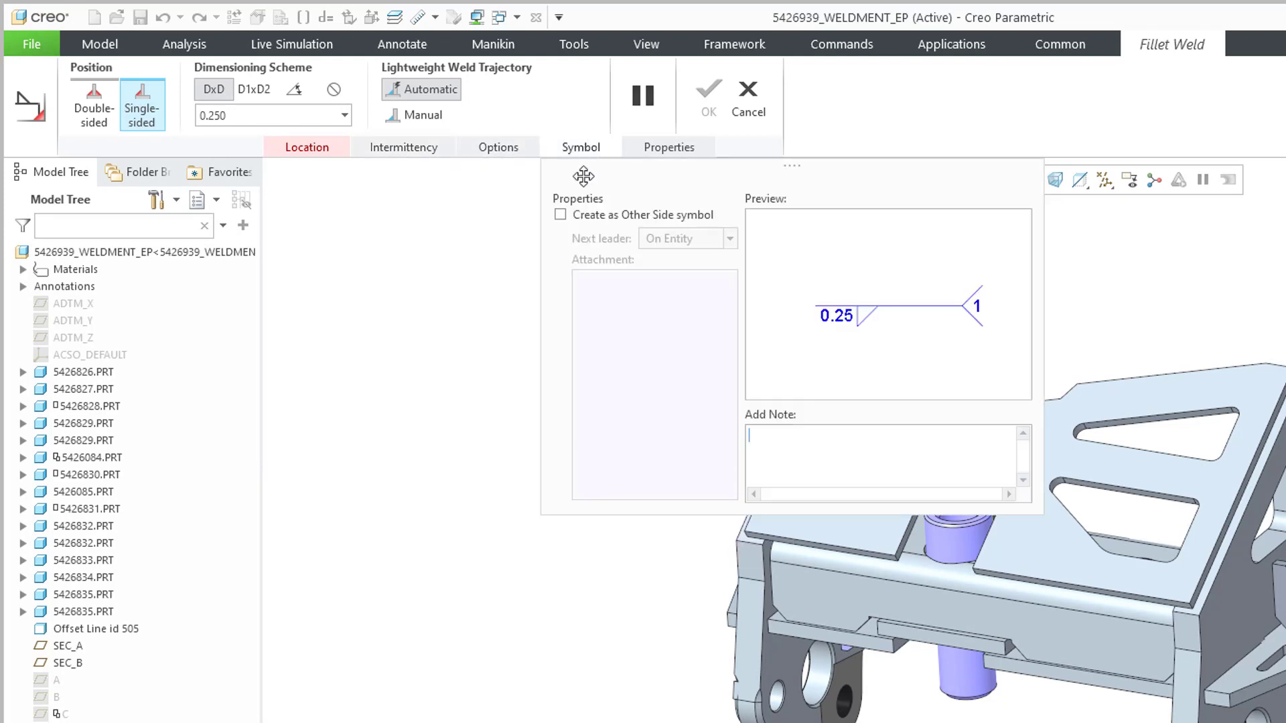
click(643, 156)
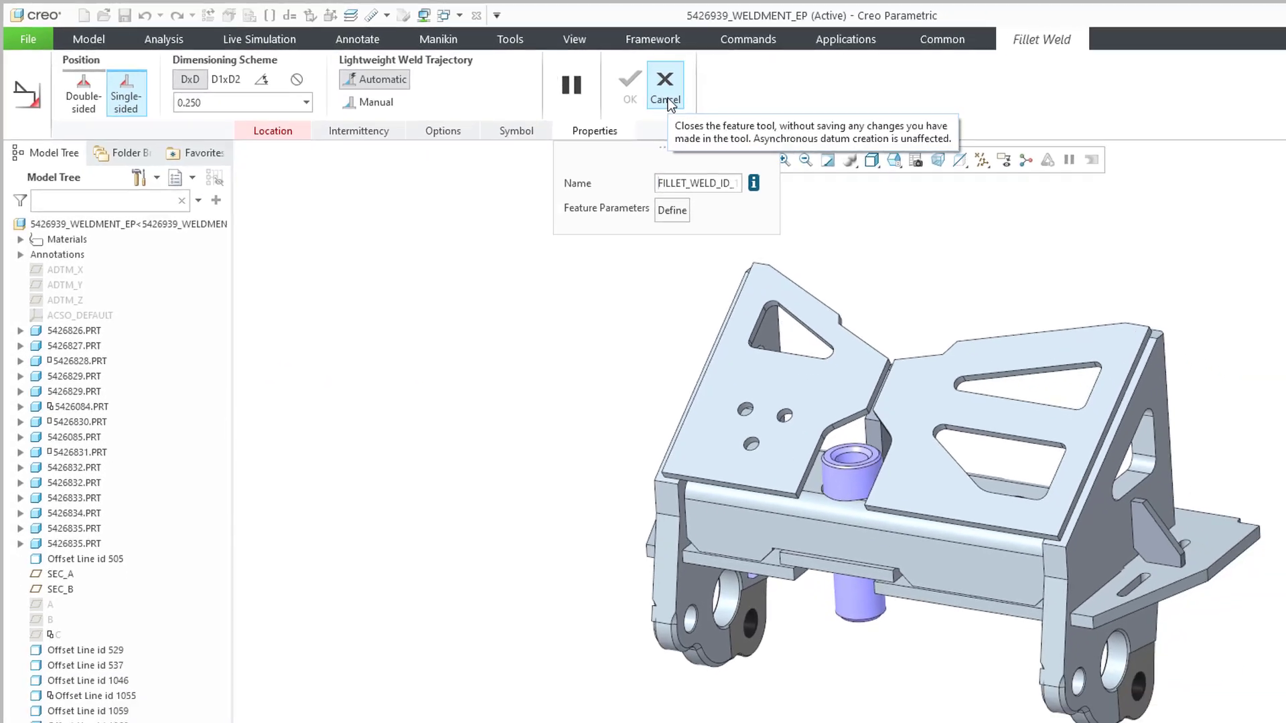
Cancel the fillet weld, open Weld Preferences, and keep ANSI as the weld standard.
click(752, 113)
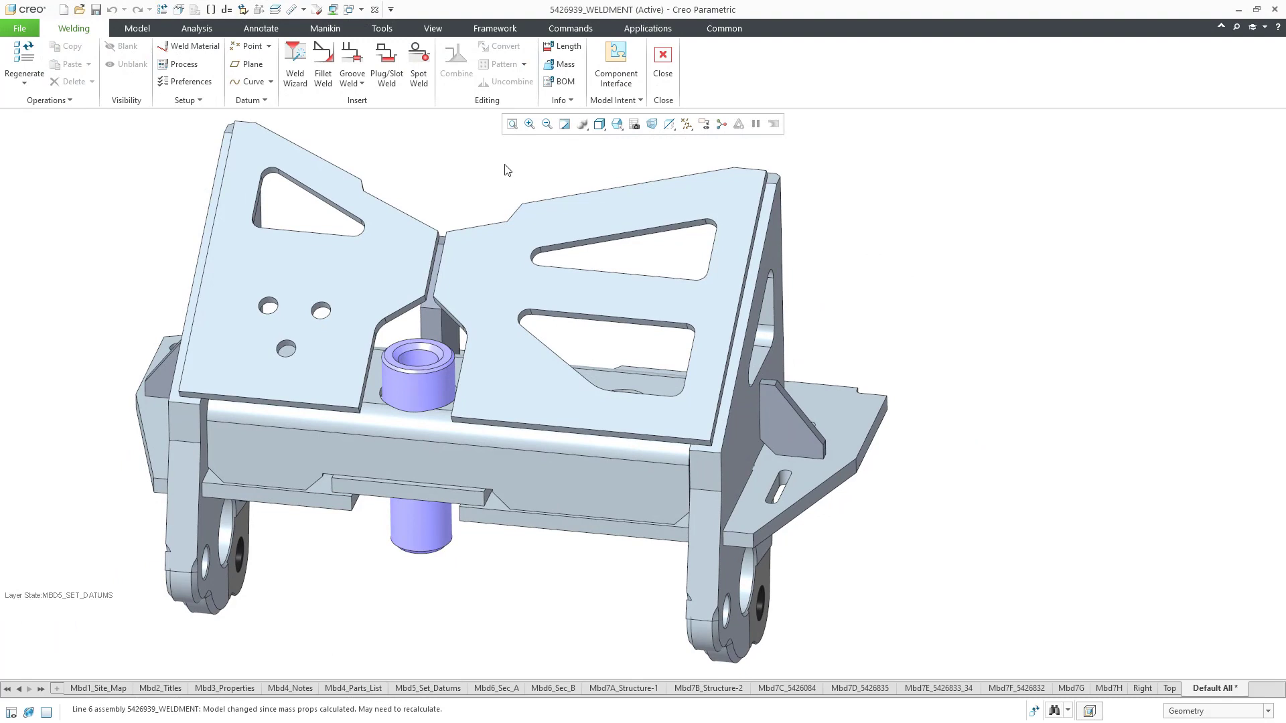
click(201, 87)
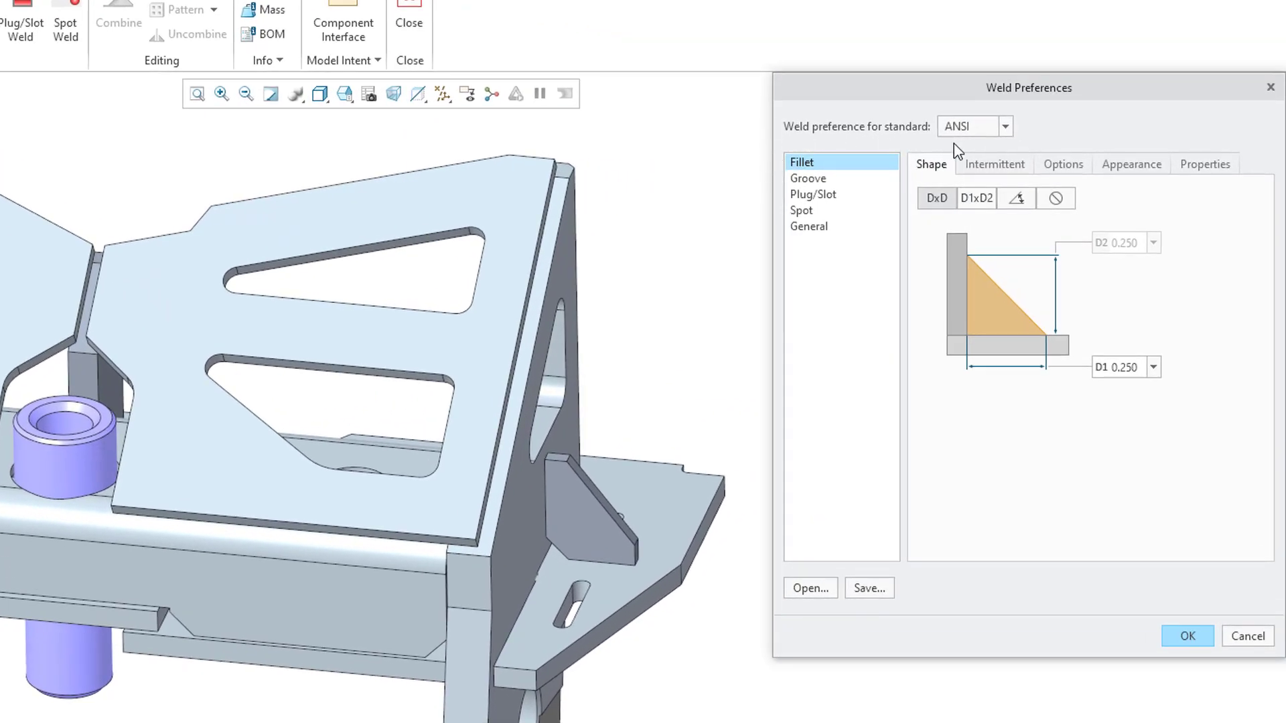
click(1005, 127)
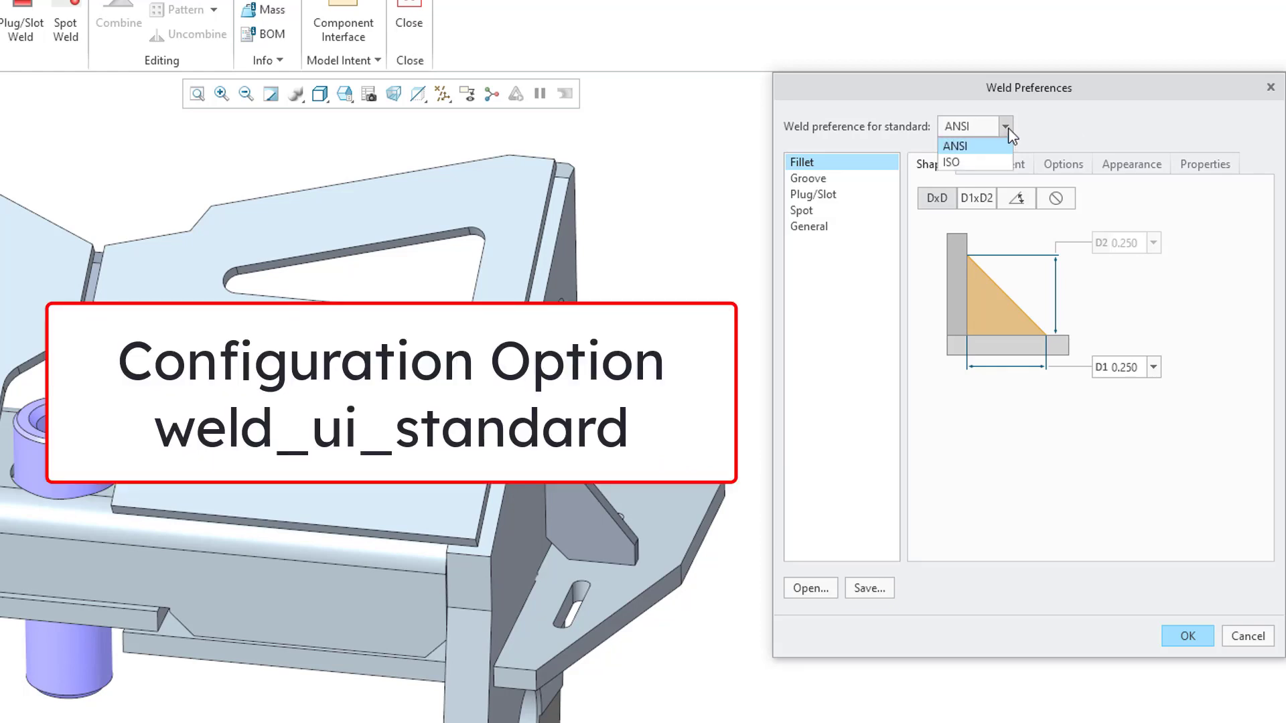
click(1070, 128)
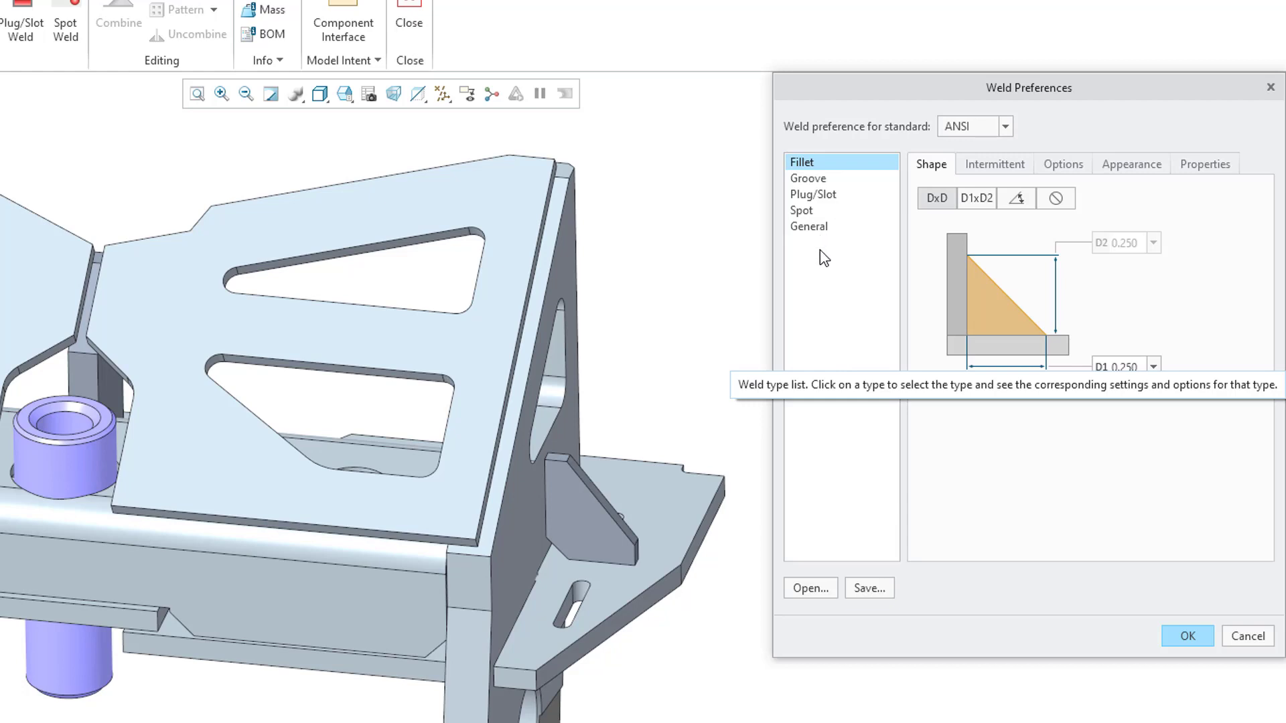
click(815, 227)
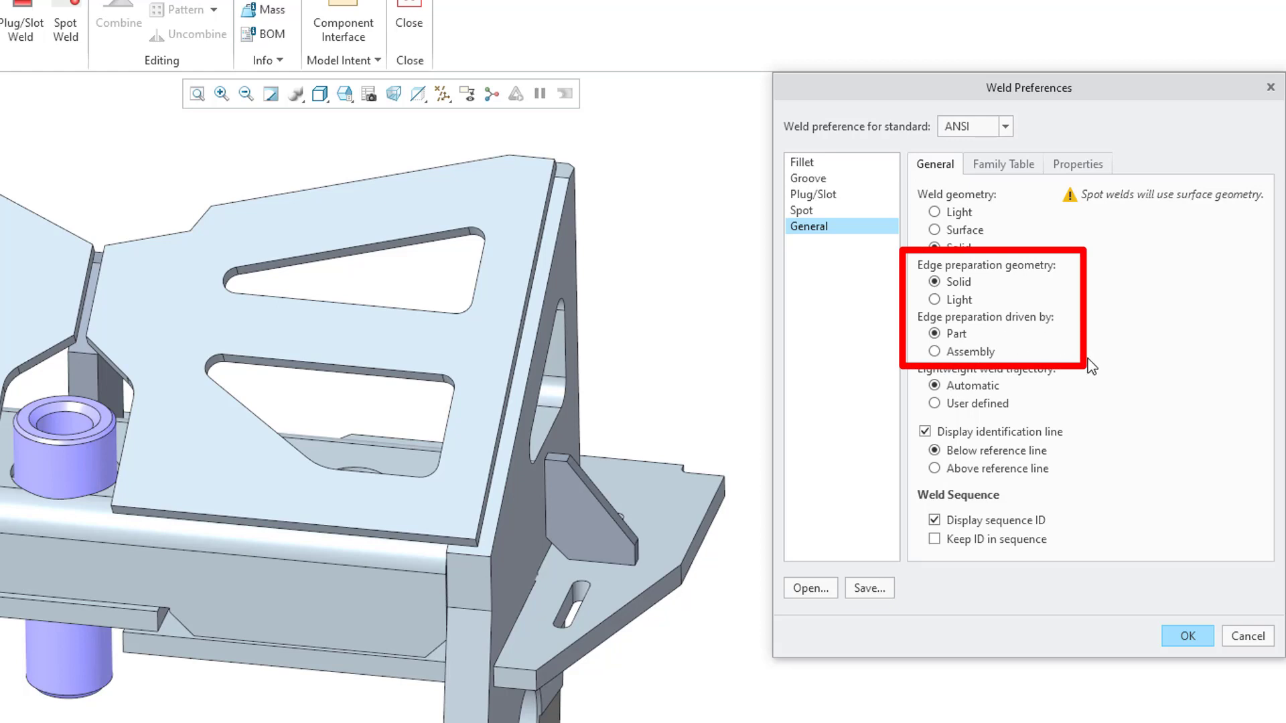
click(1005, 166)
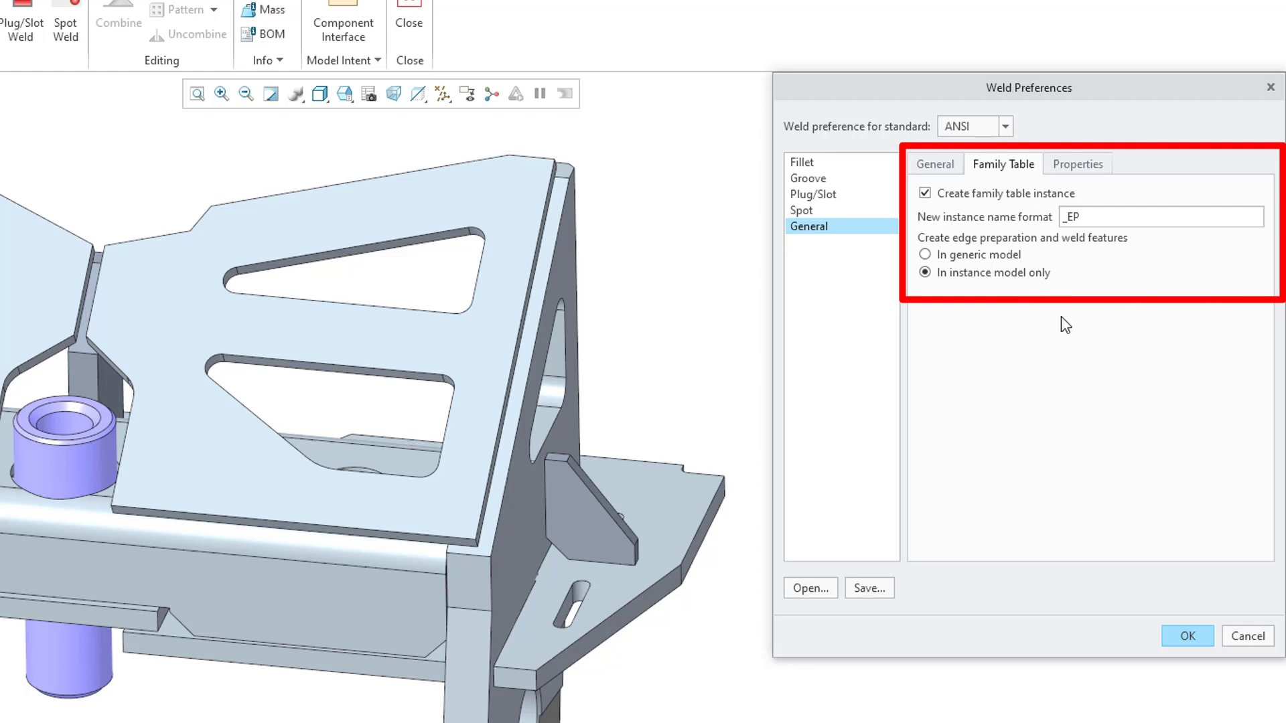
click(814, 162)
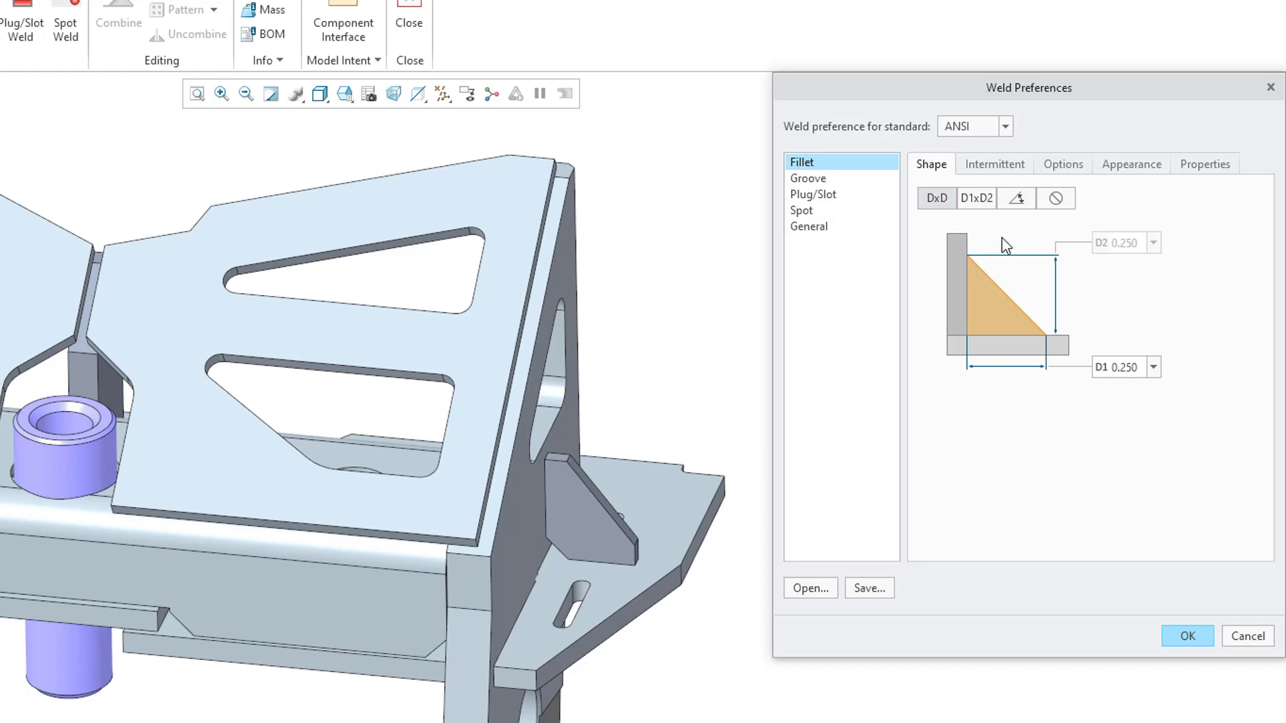
Try D1xD2, angle and none fillet sizing, return to DxD, and view intermittent preferences.
click(978, 200)
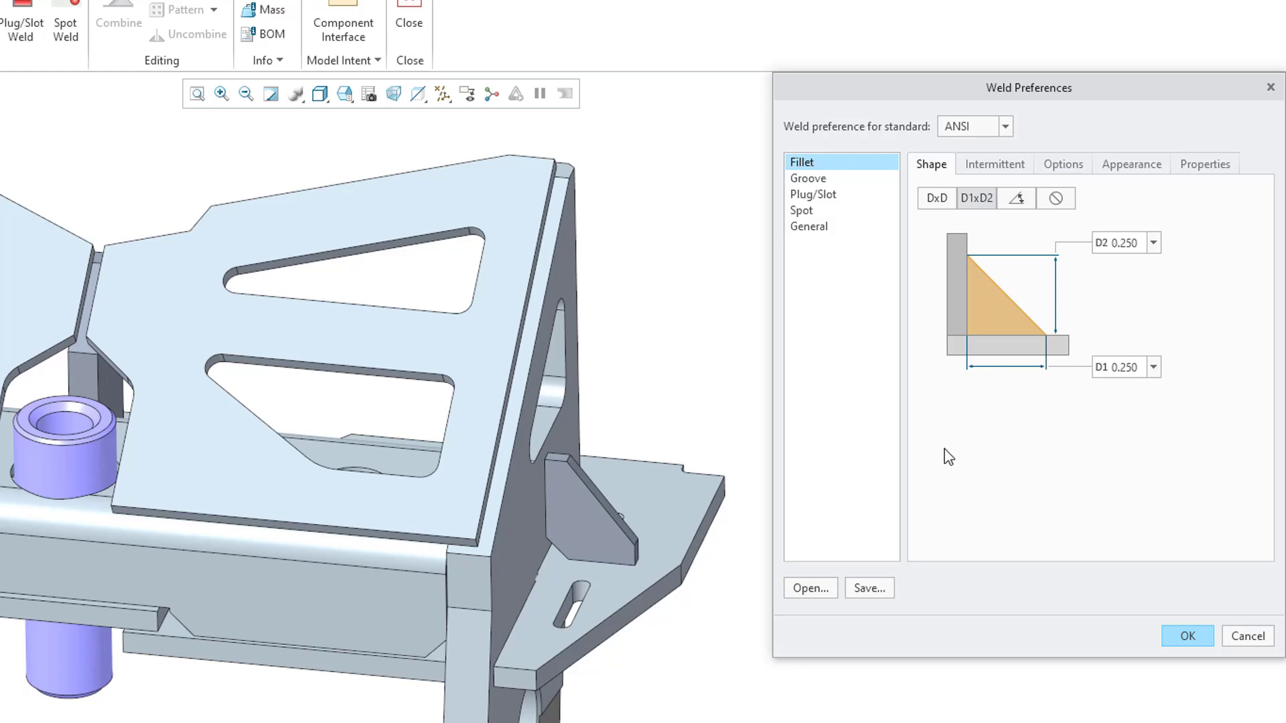
click(1016, 198)
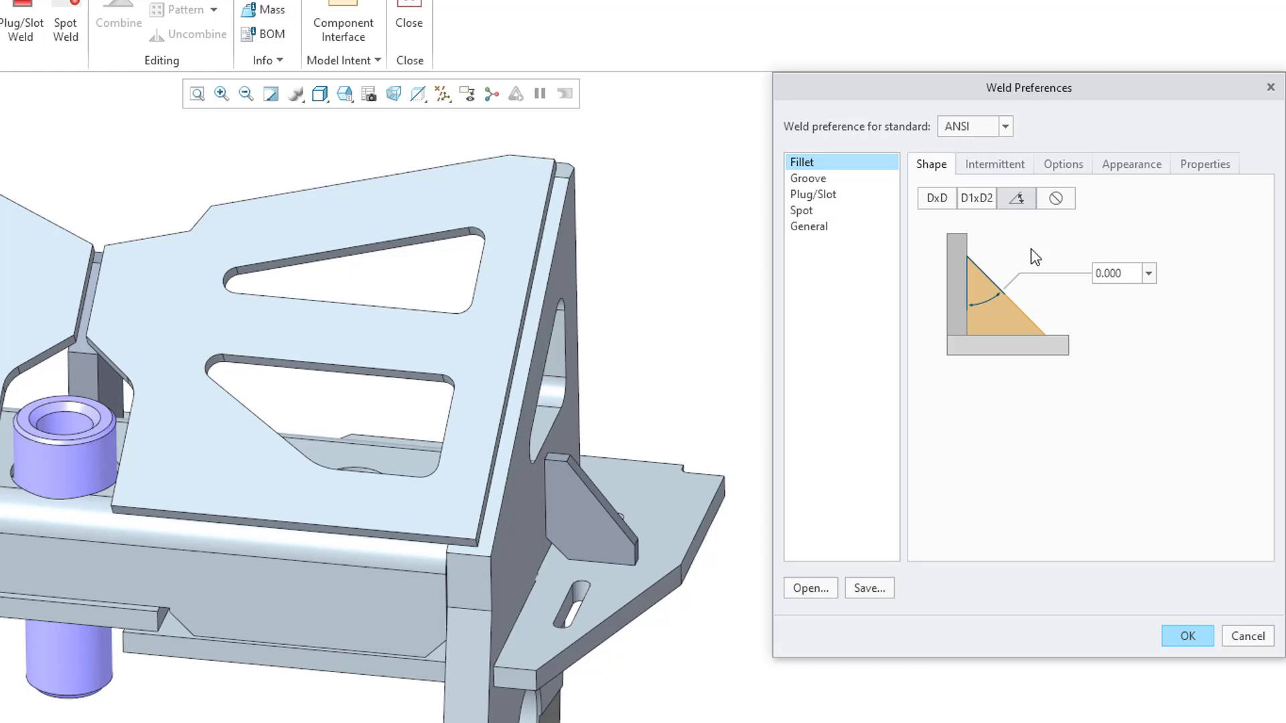
click(1056, 198)
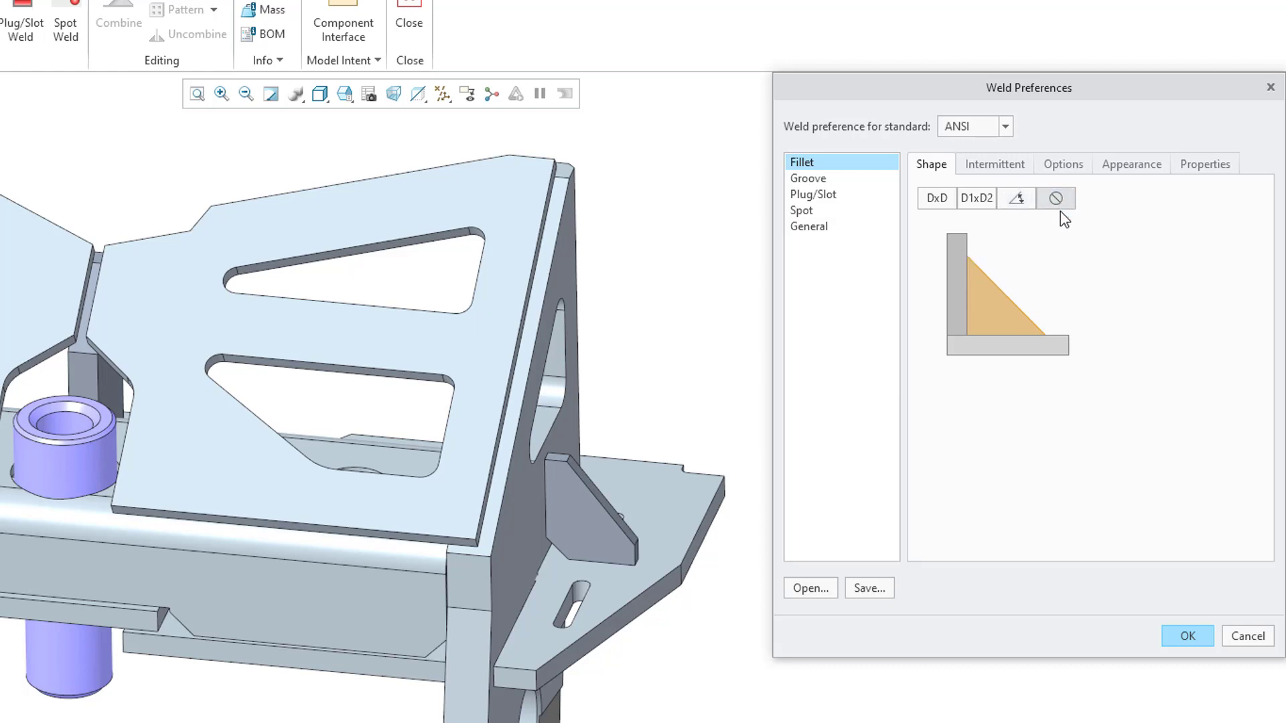
click(937, 200)
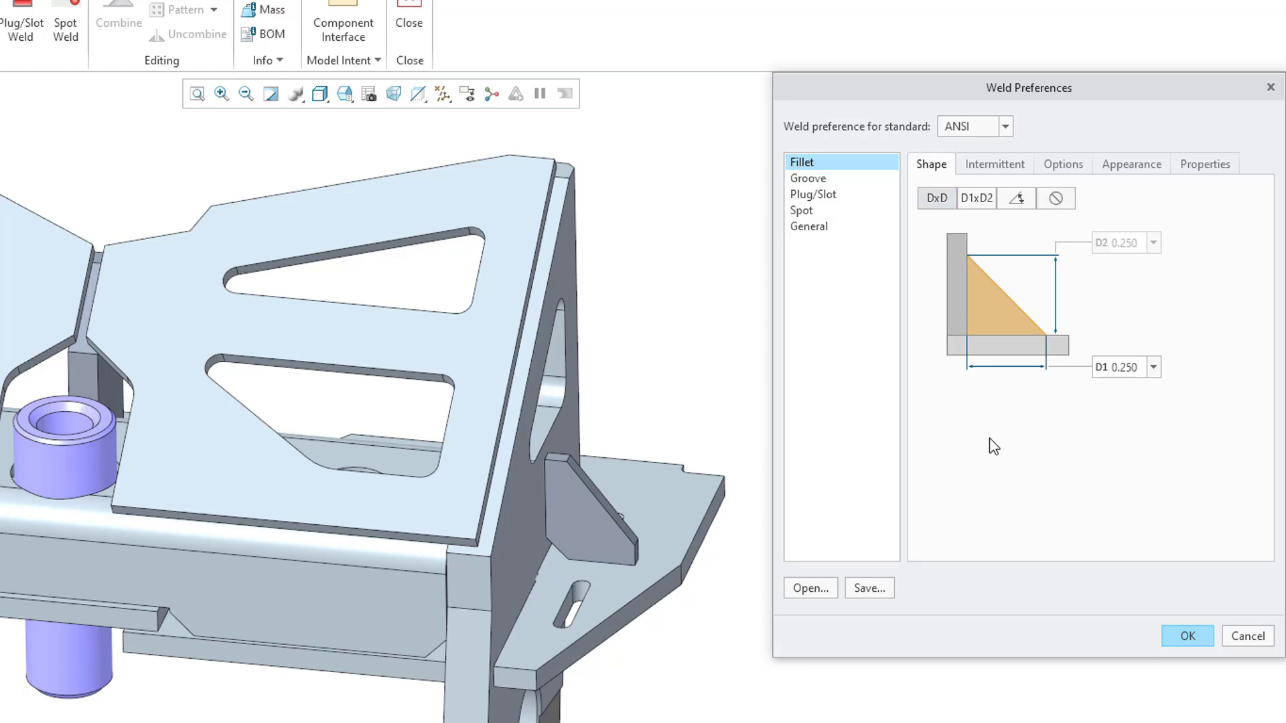
click(995, 165)
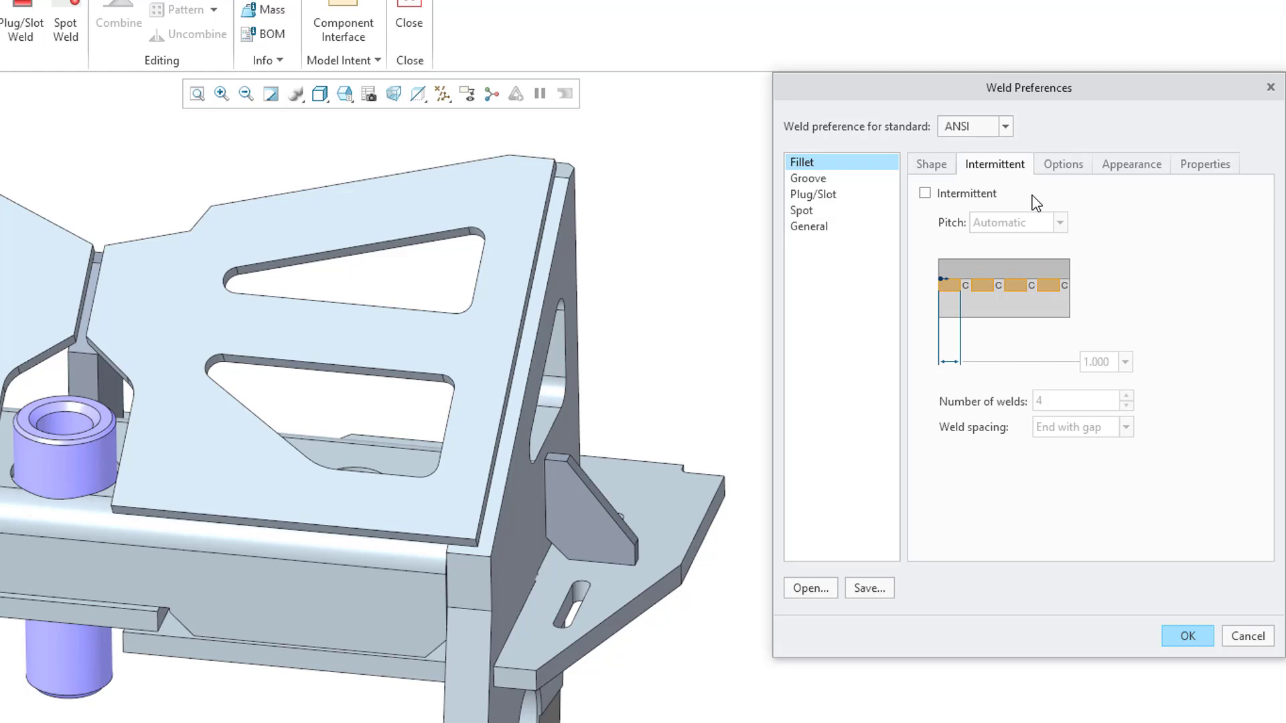
click(967, 193)
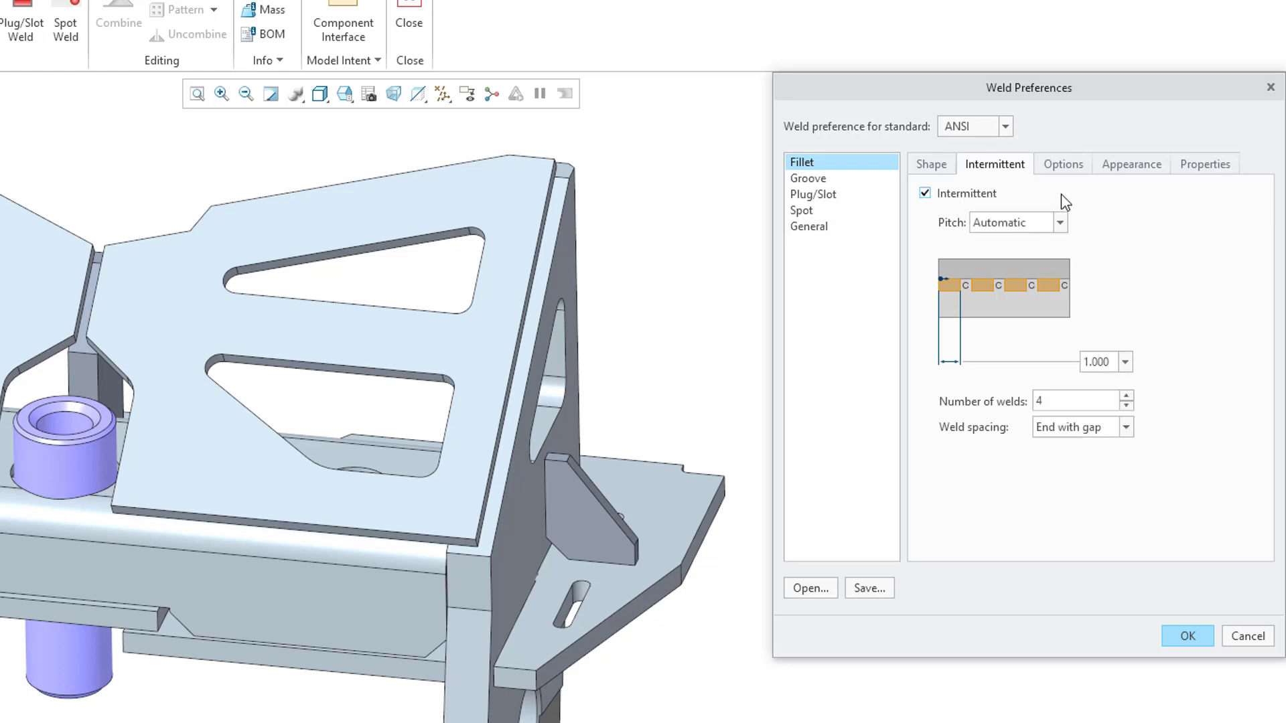
click(1060, 223)
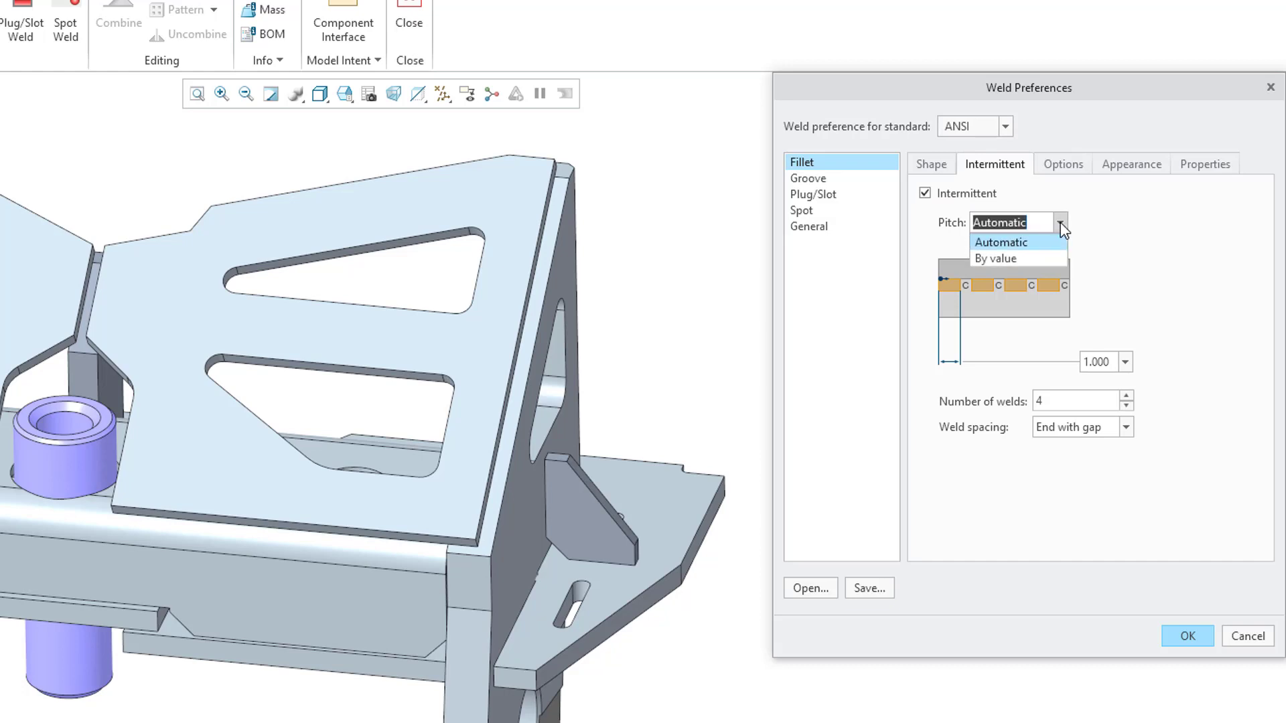
click(1114, 214)
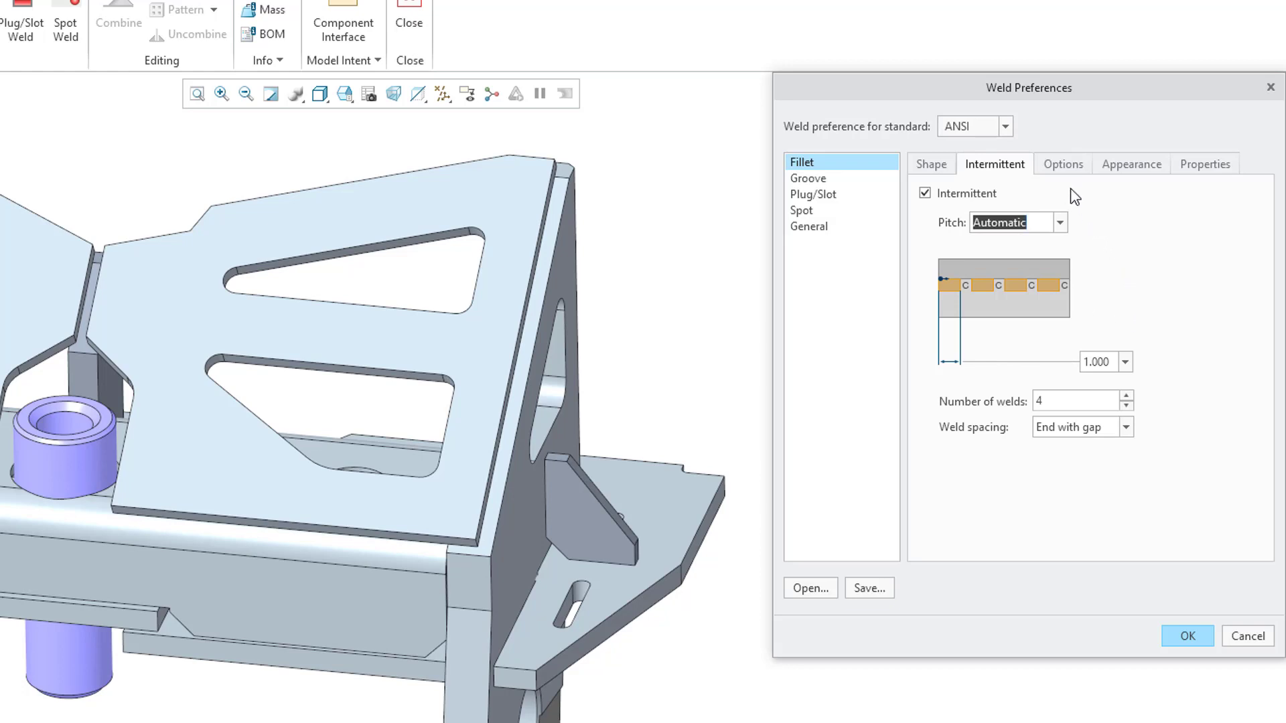
click(965, 196)
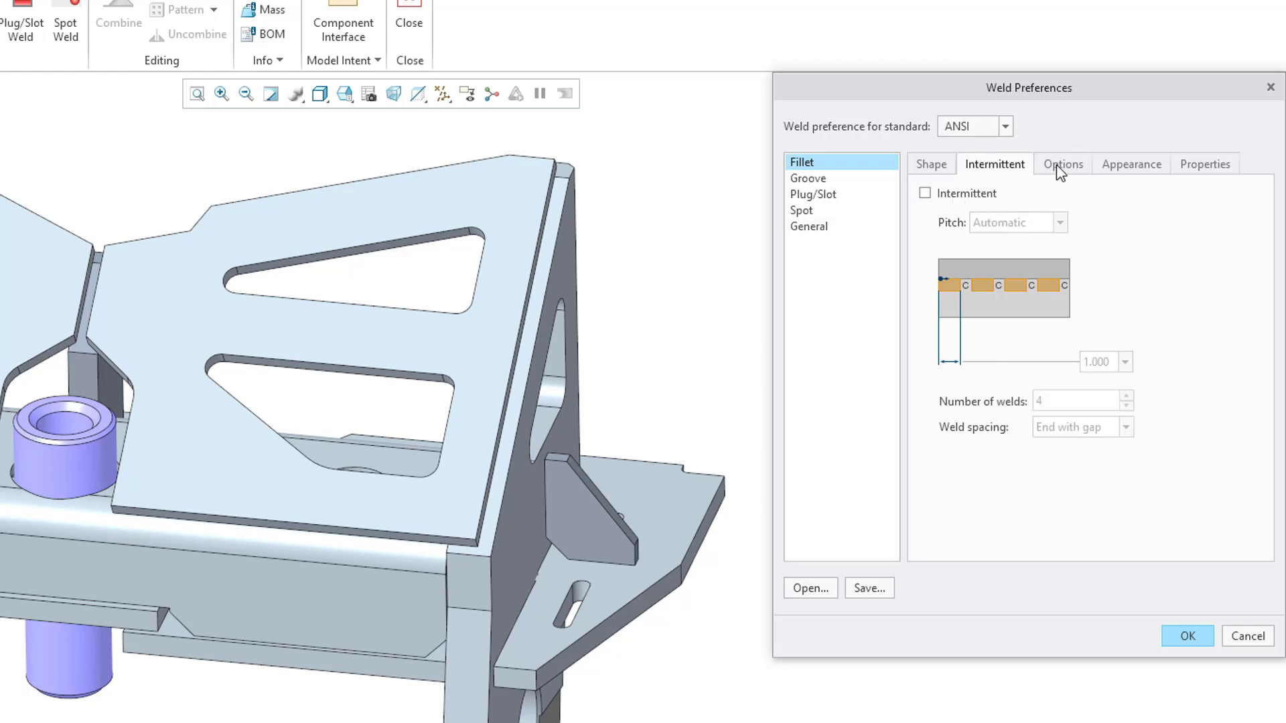
Review fillet Options, Appearance (System Default) and Properties, then return to the DxD 0.250 Shape settings.
click(1058, 167)
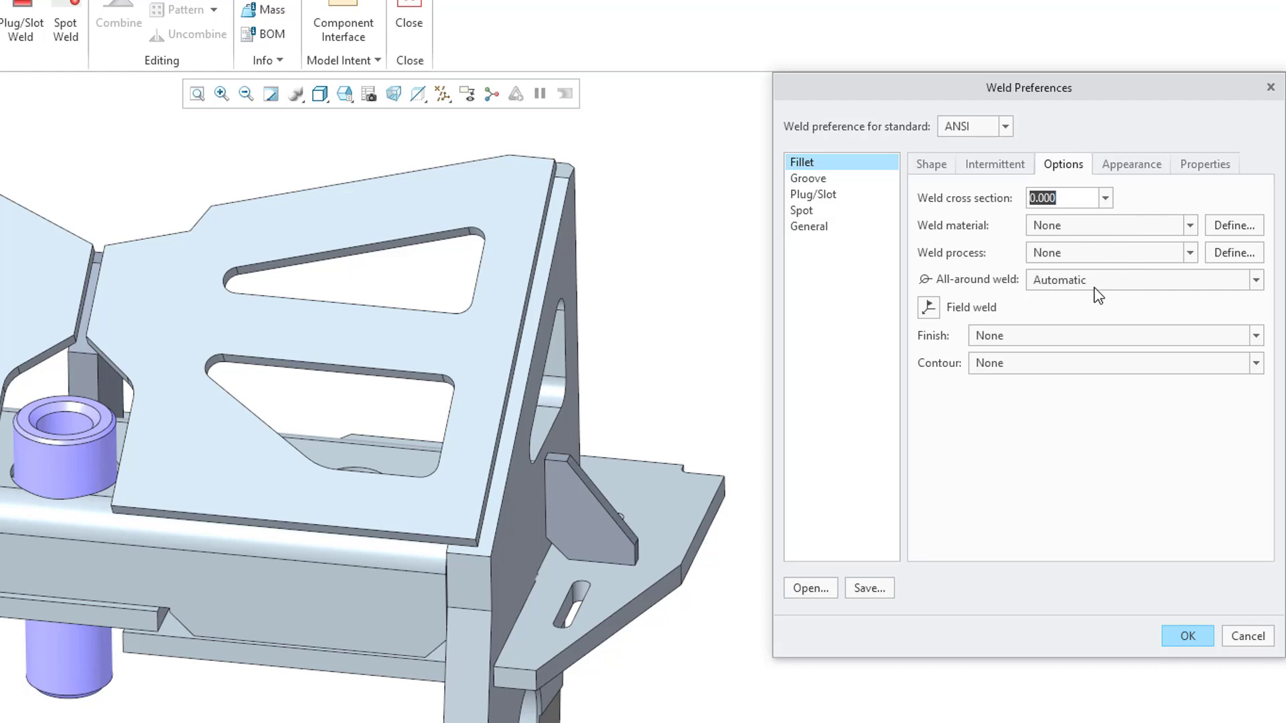
click(1140, 168)
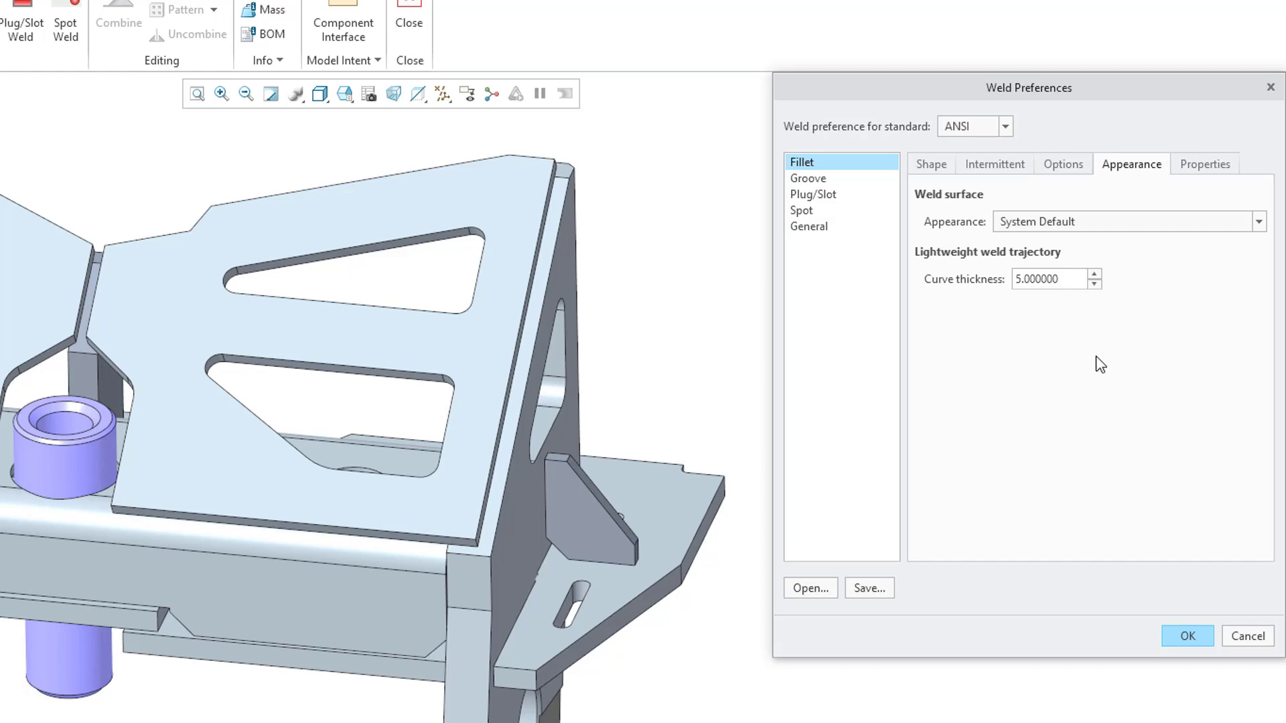
click(1105, 224)
click(1105, 239)
click(1206, 166)
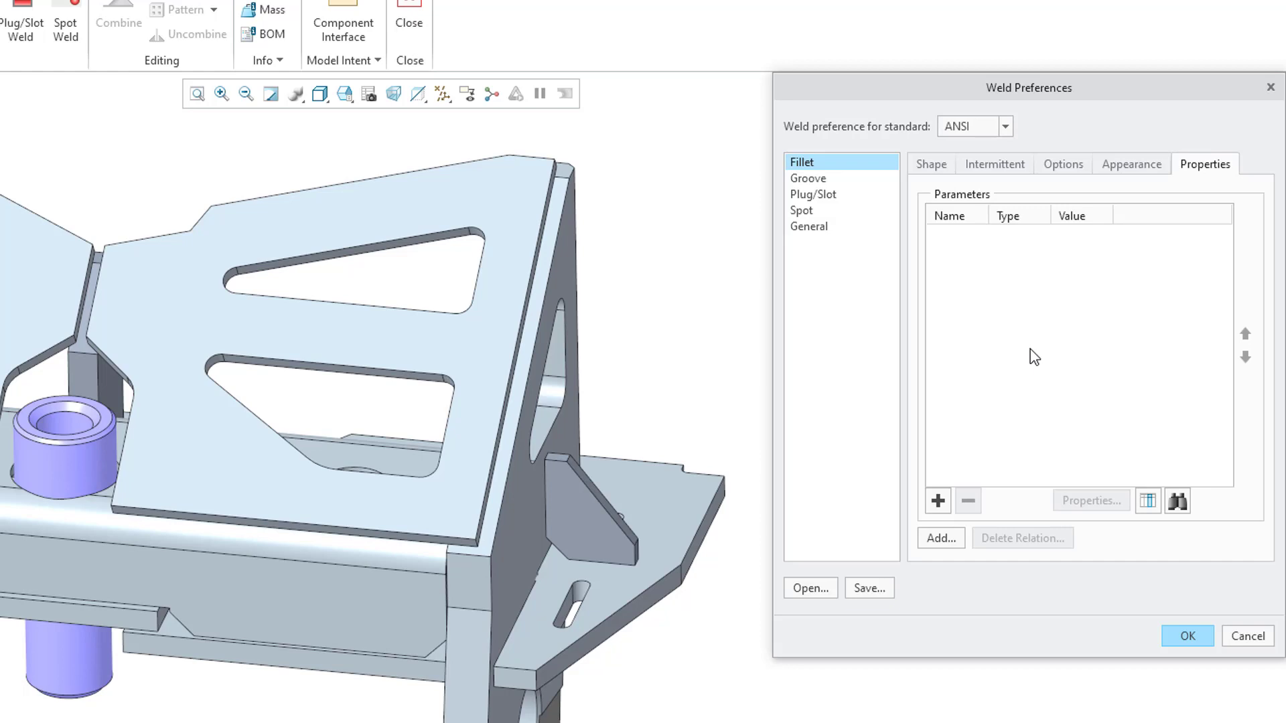
click(932, 169)
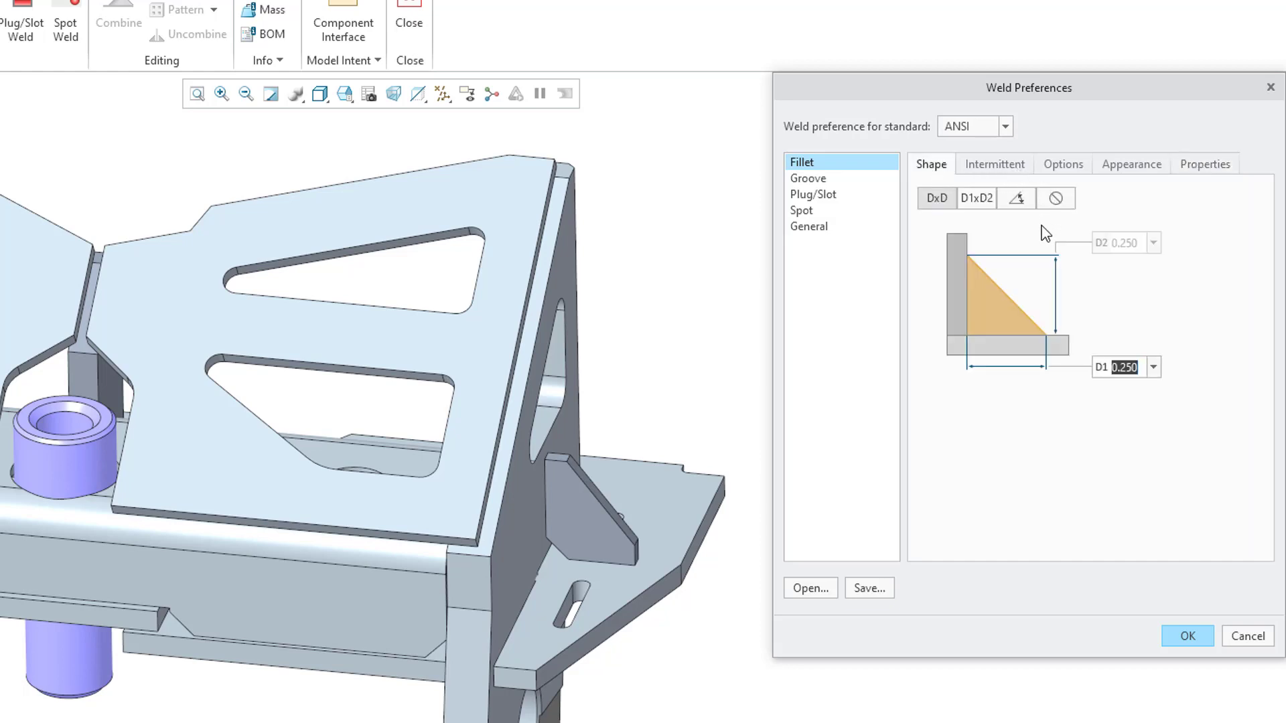
Export the fillet preferences as FILLET in the Creo\Weld folder.
click(866, 588)
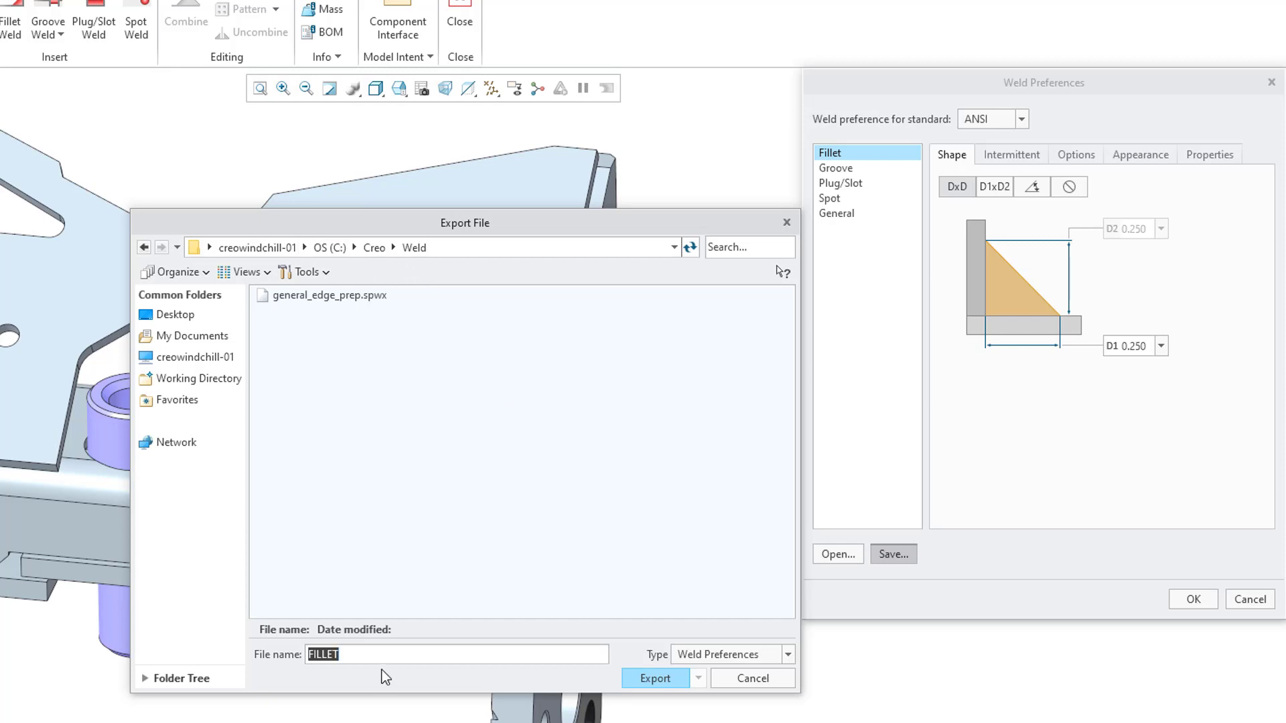
click(654, 678)
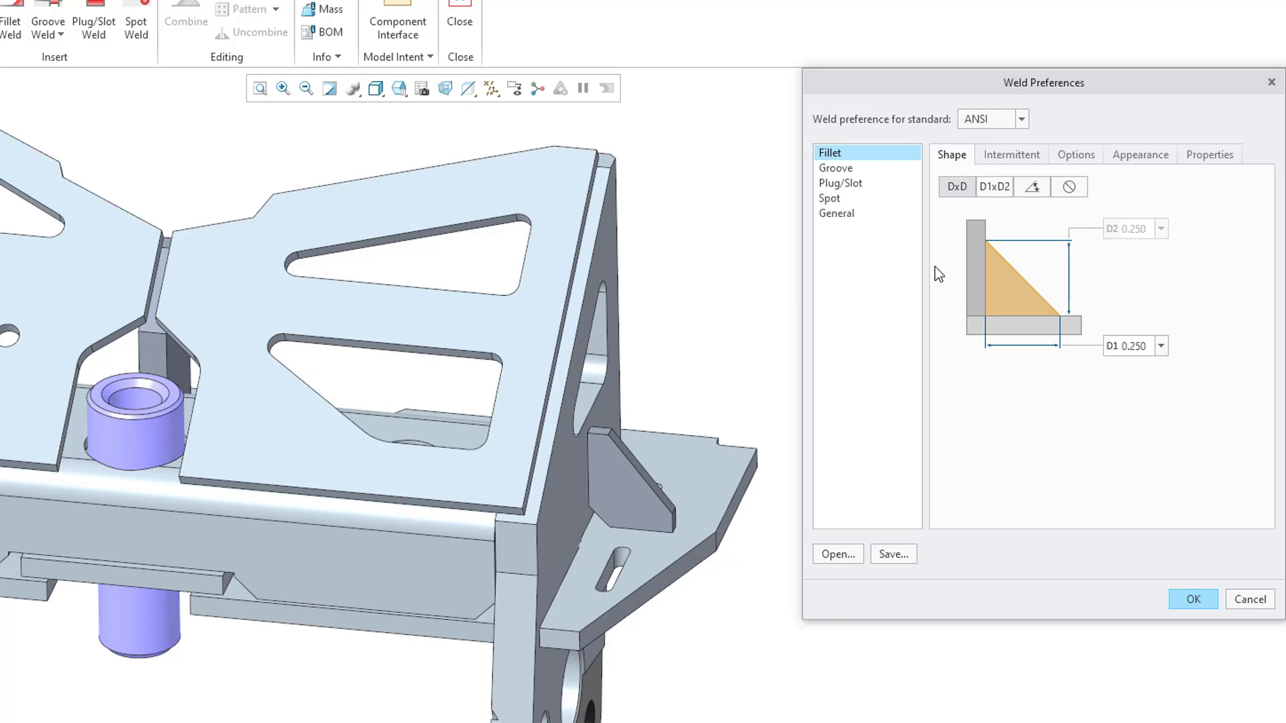
Switch to Groove, browse Intermittent, Options, Appearance and Properties, ending on Shape (45.000 angle, 0.250 sizes).
click(845, 170)
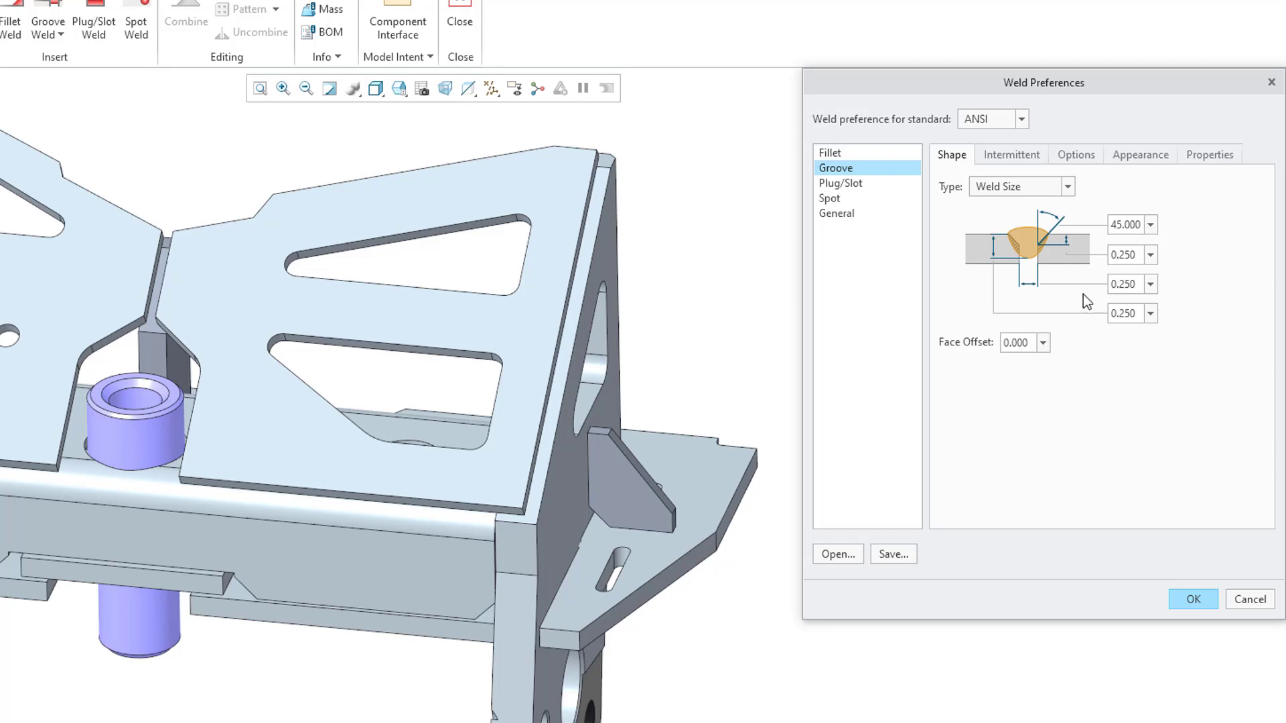
click(1014, 155)
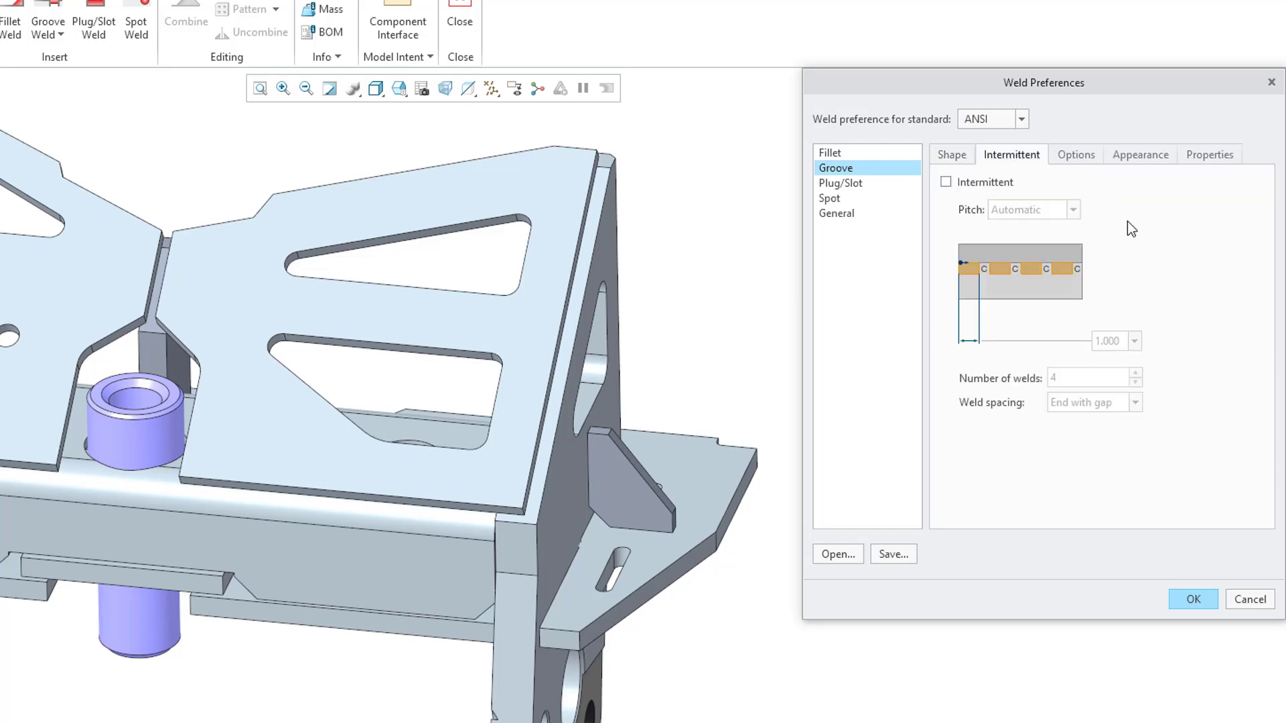
click(1077, 155)
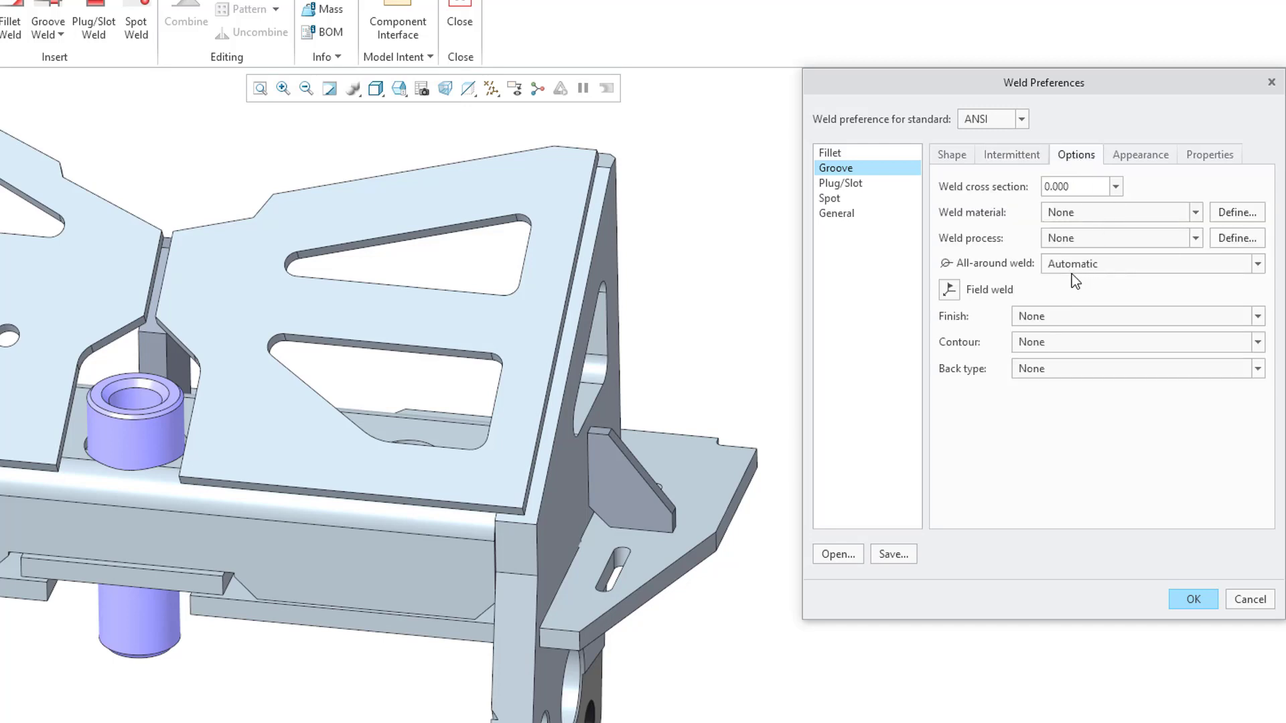
click(1148, 155)
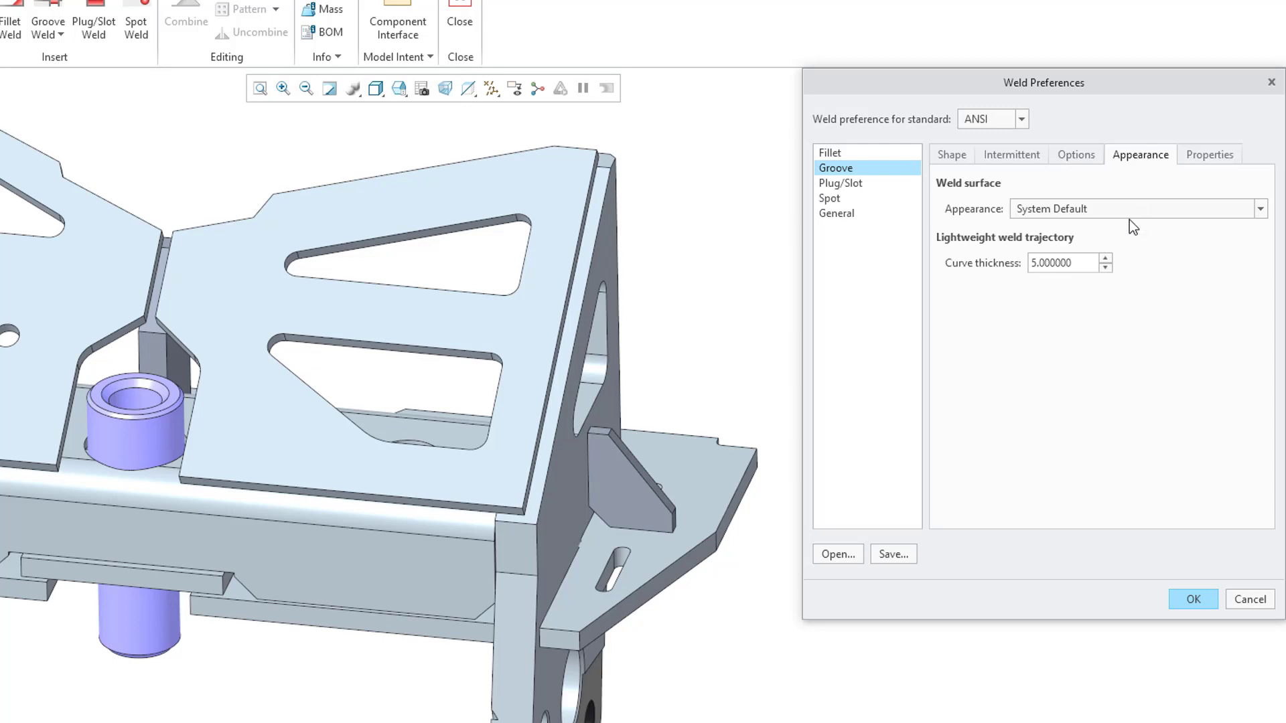
click(1211, 161)
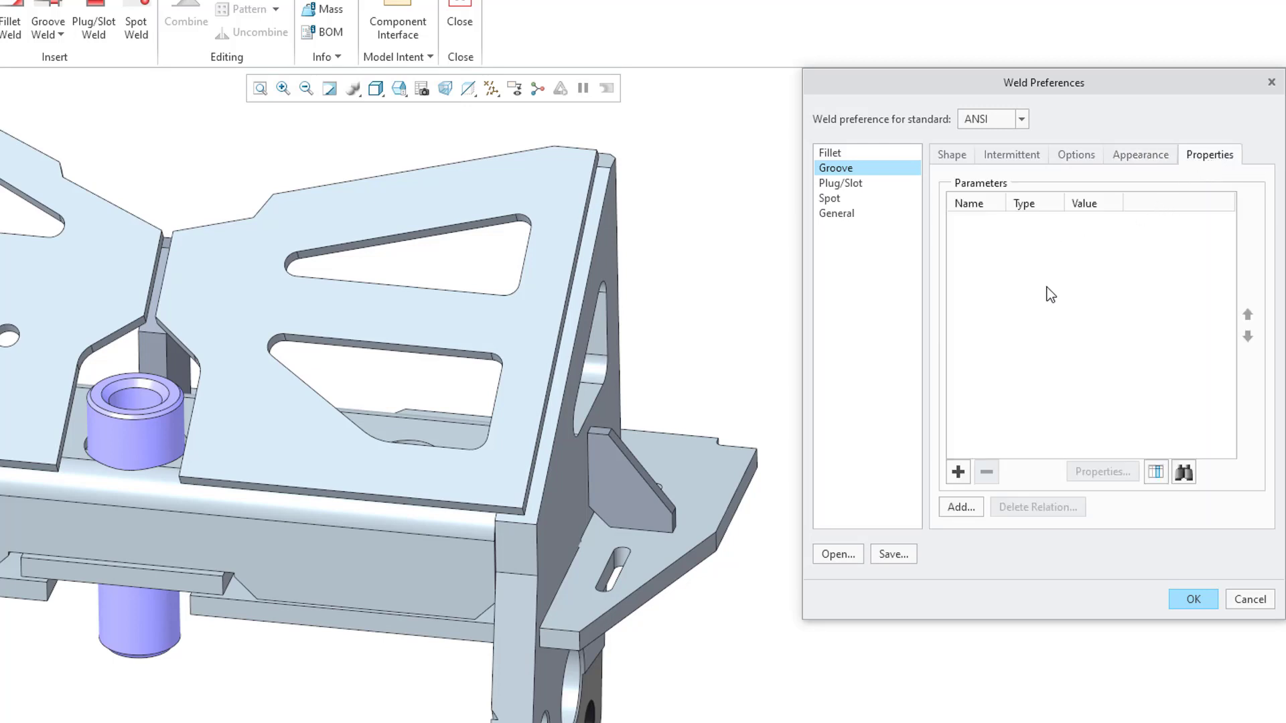
click(959, 156)
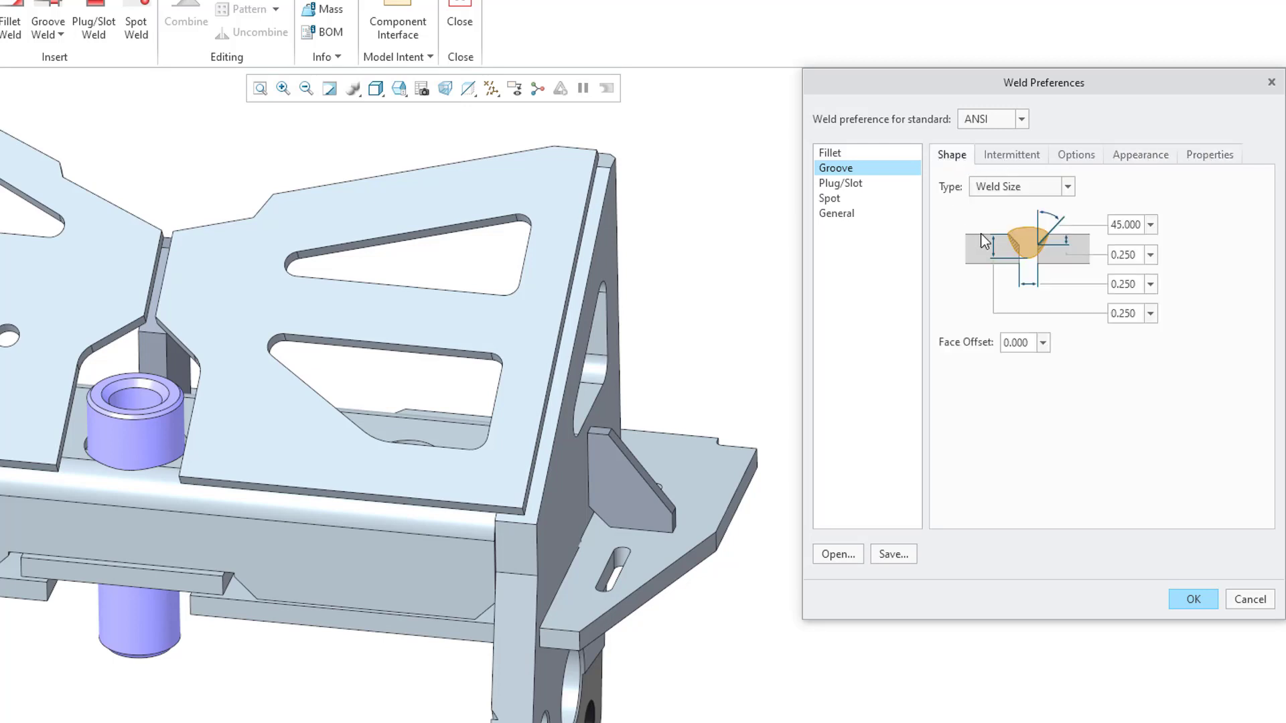
Enter GROOVE as the export file name for the groove preferences.
click(892, 553)
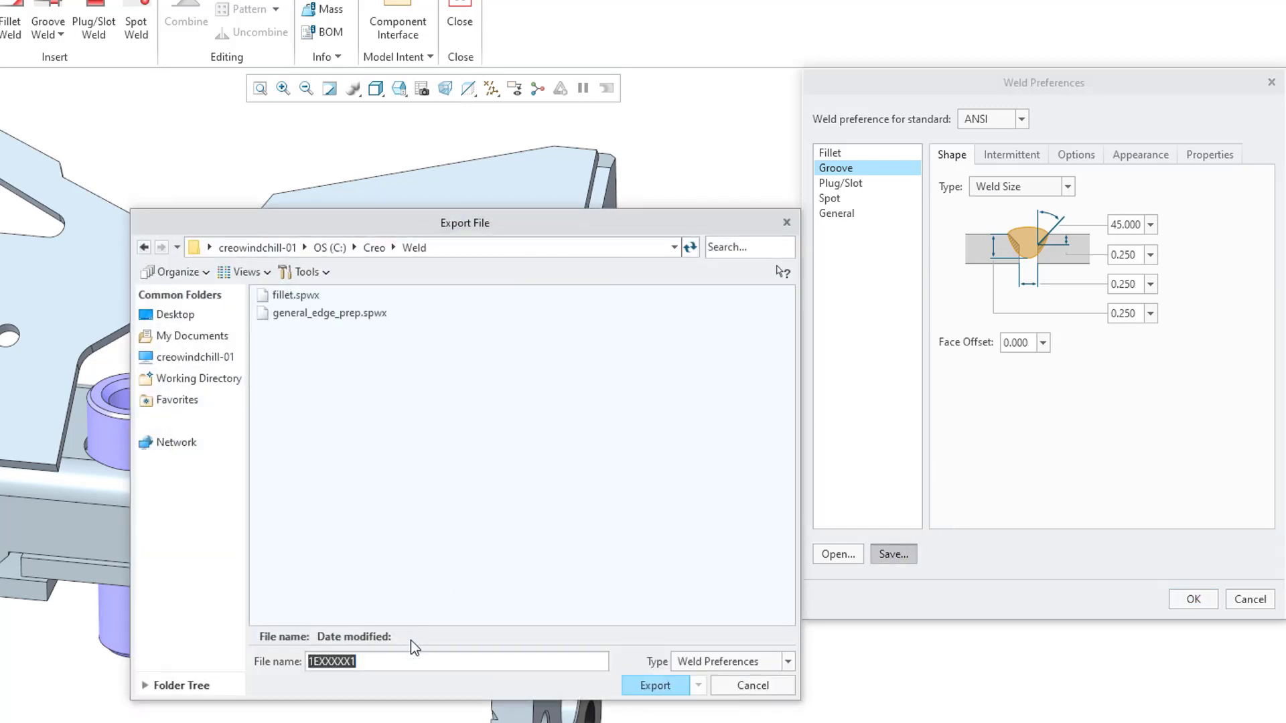
text(GROOVE)
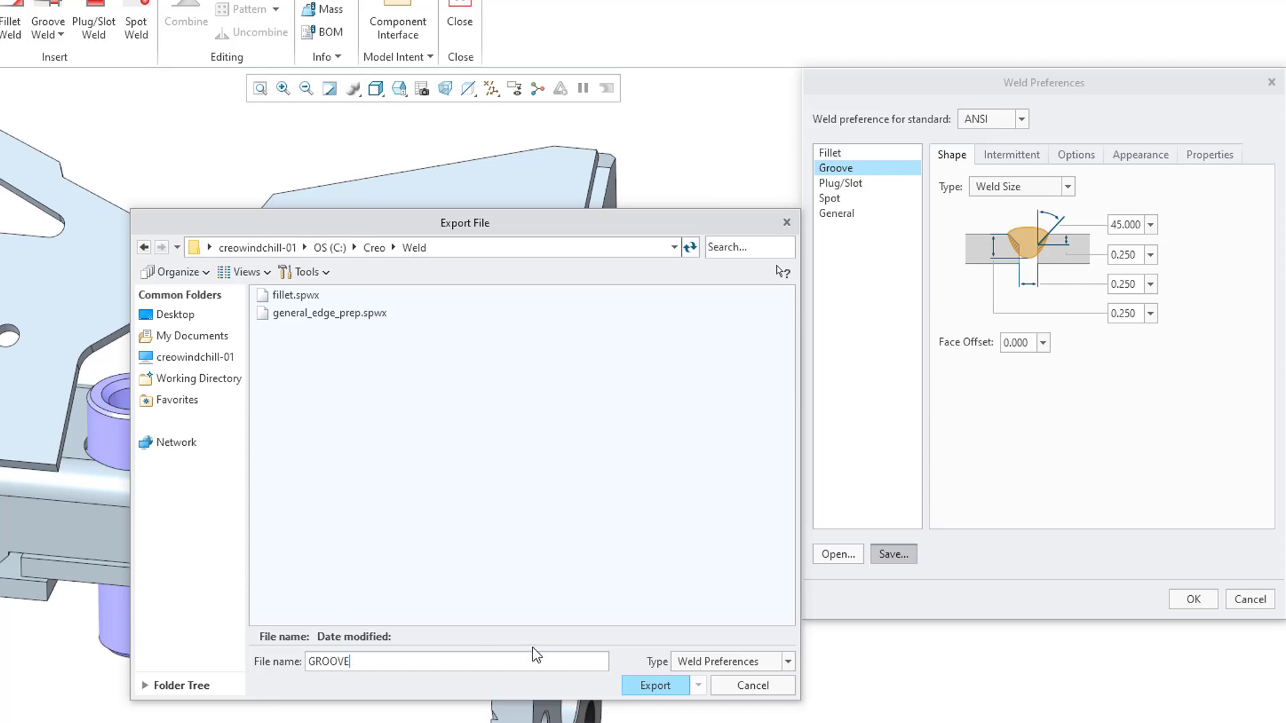
Export the GROOVE file, then review Plug/Slot Options, Appearance and Properties before returning to Shape.
click(655, 685)
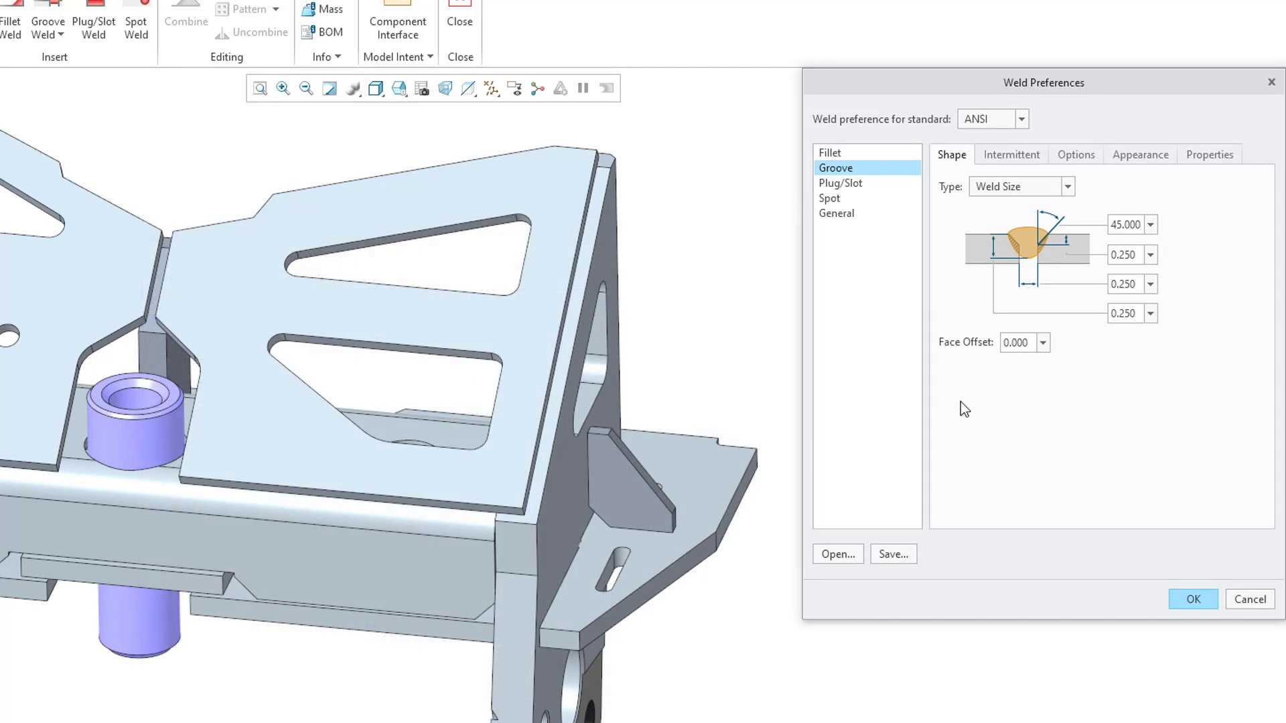
click(848, 185)
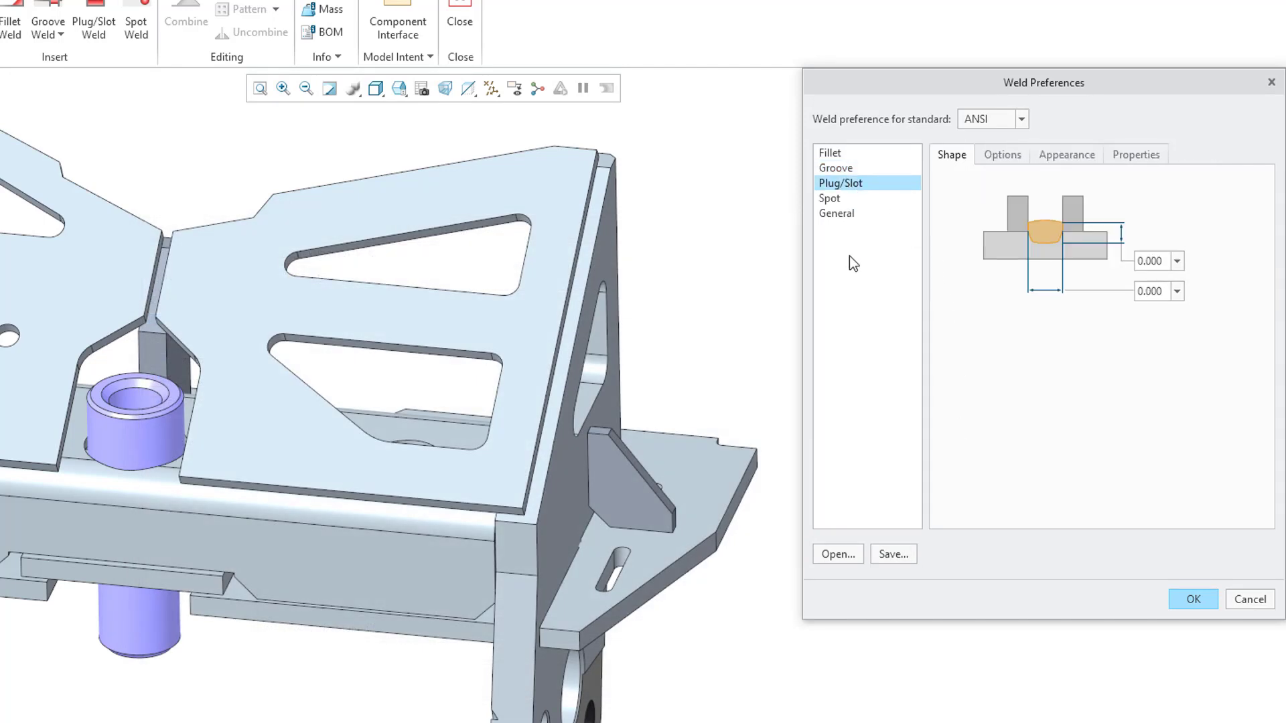
click(1005, 154)
click(1048, 158)
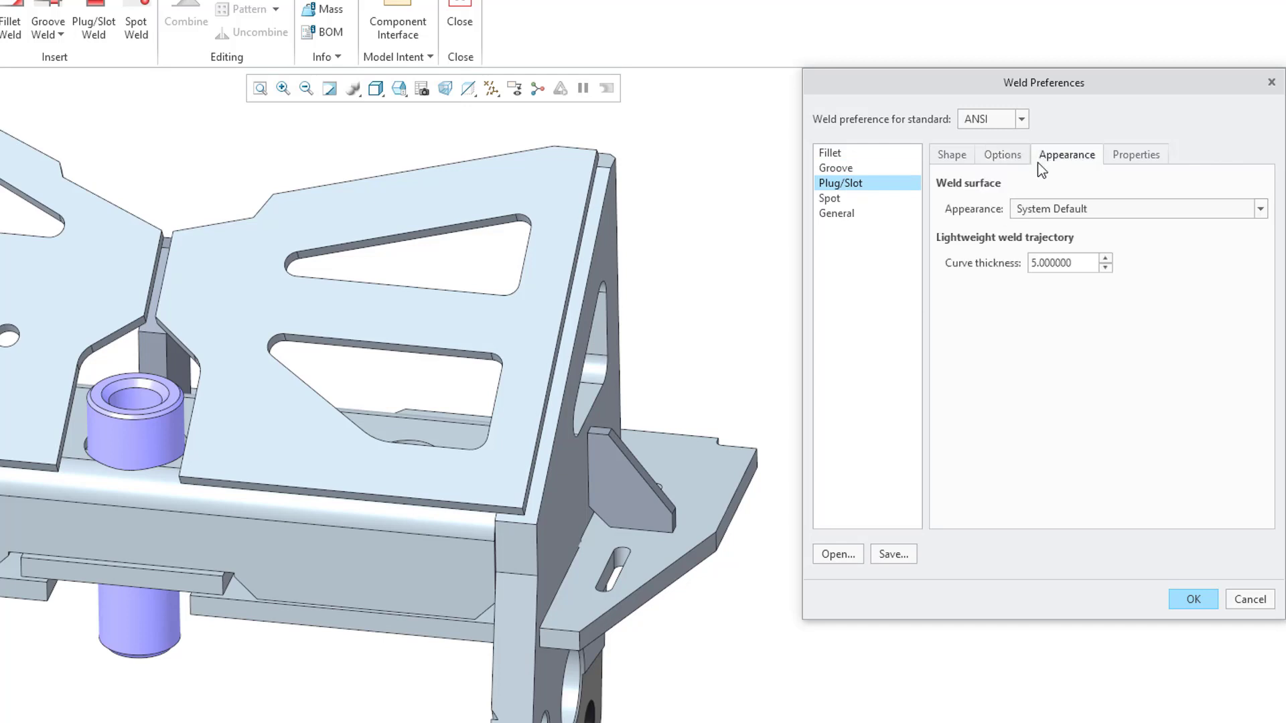
click(1125, 155)
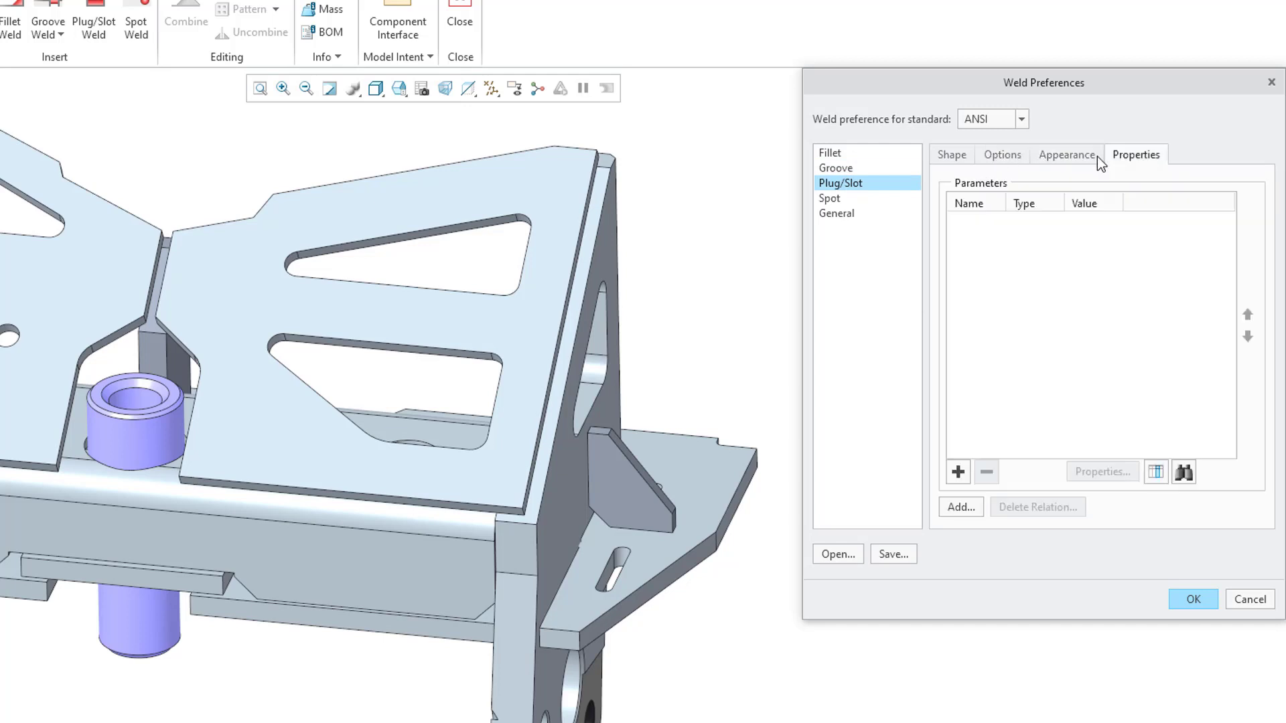
click(1015, 158)
click(961, 161)
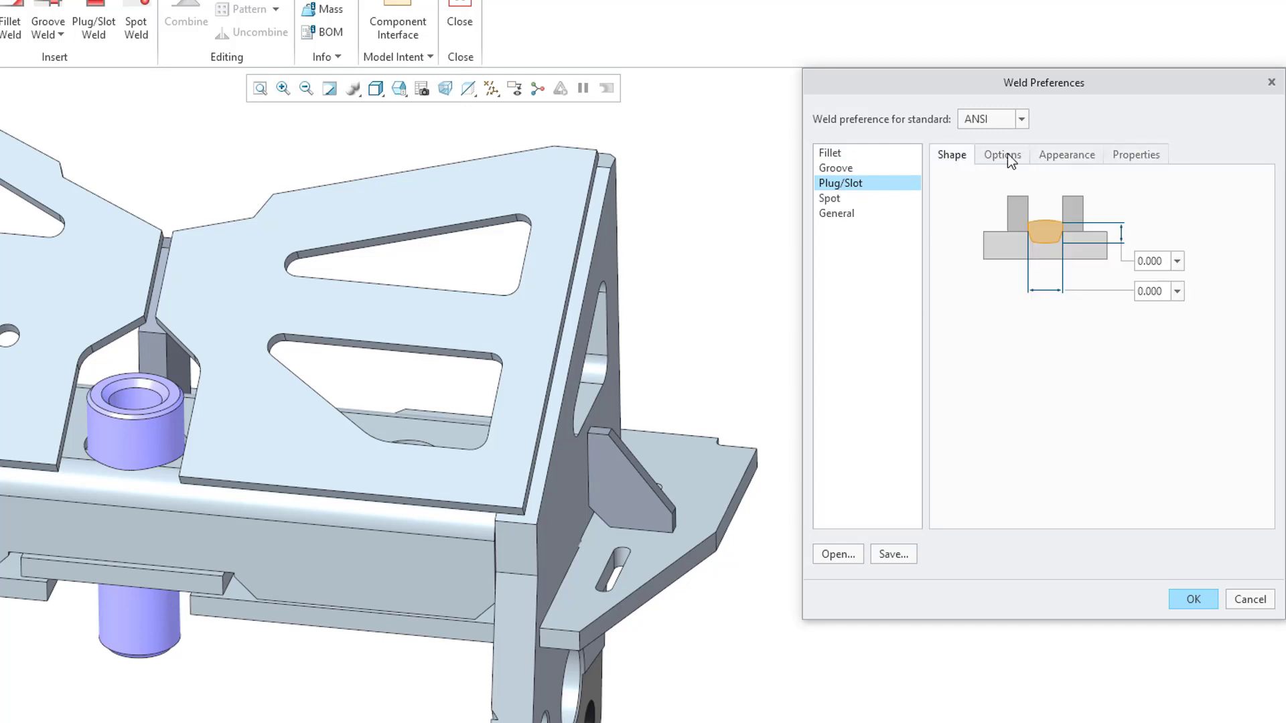
Export the plug/slot preferences as PLUG_SLOT.
click(902, 557)
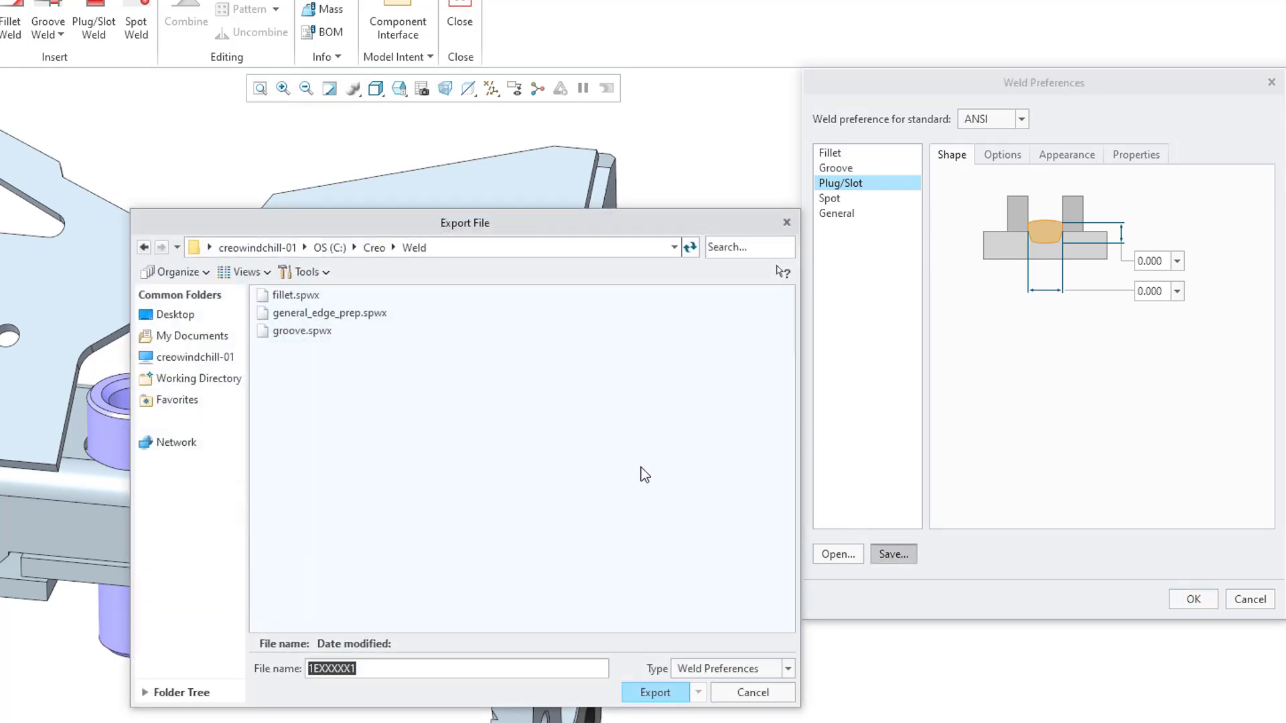
text(PLUG_SLOT)
key(Return)
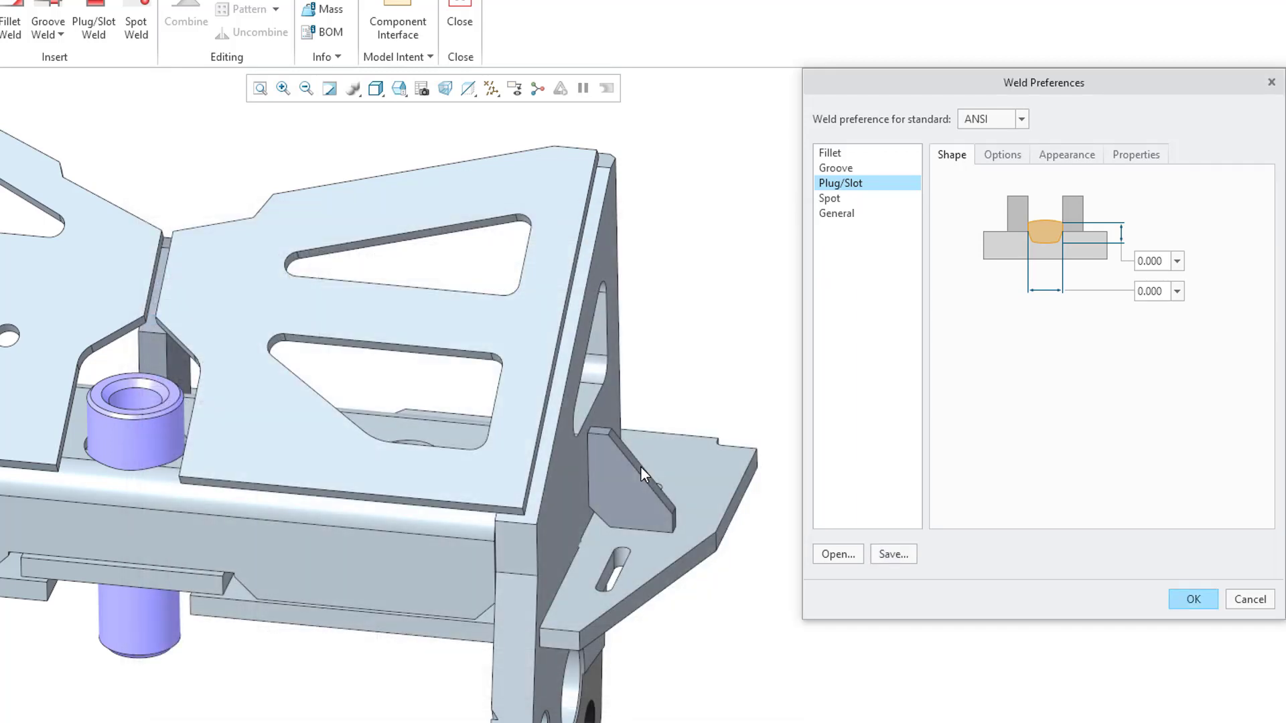
Select Spot (0.500 diameter) and export its preferences under the name SPOT.
click(837, 197)
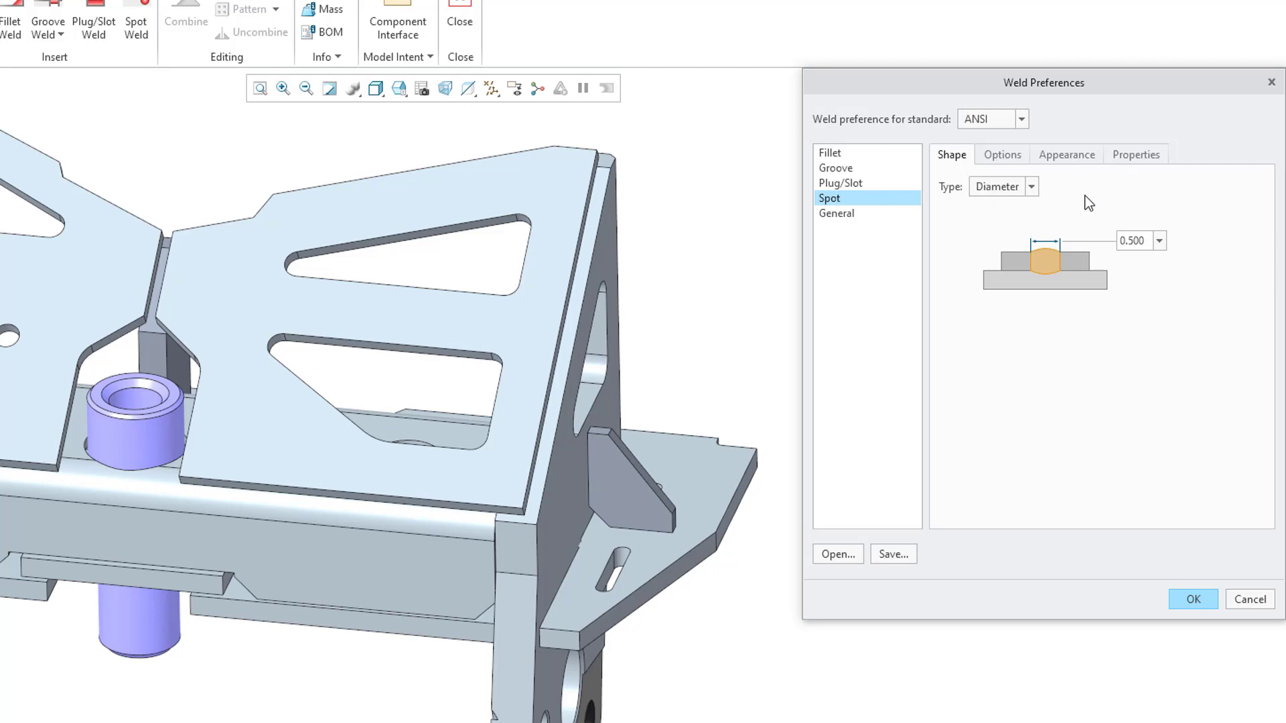
click(889, 555)
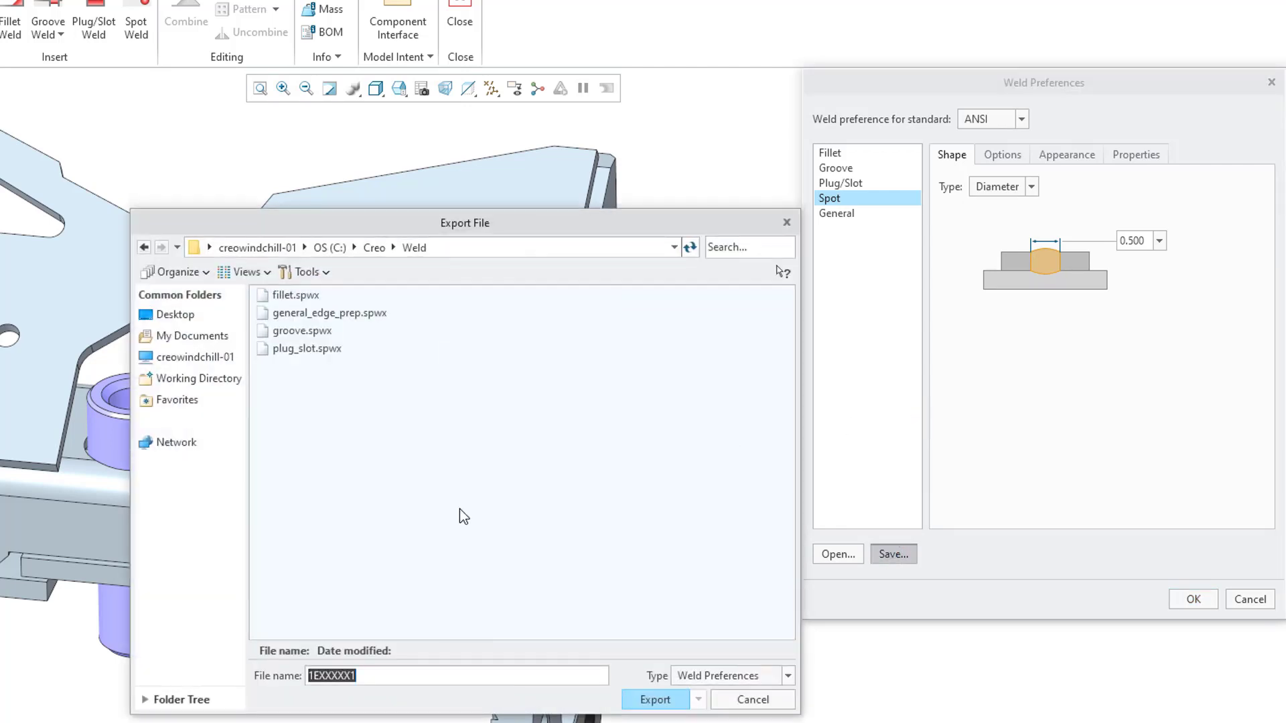
text(SPOT)
key(Return)
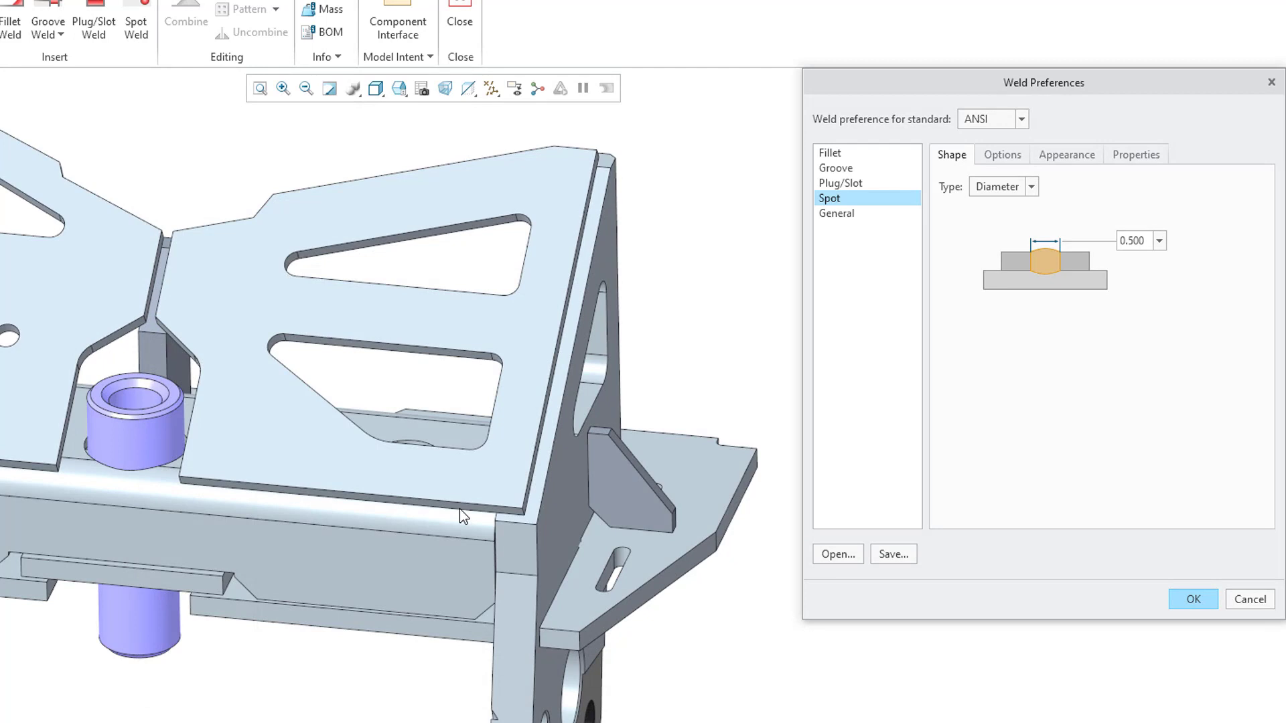
Review the General weld preferences' Family Table and Properties tabs, ending on Solid geometry with Part-driven edge preparation.
click(852, 215)
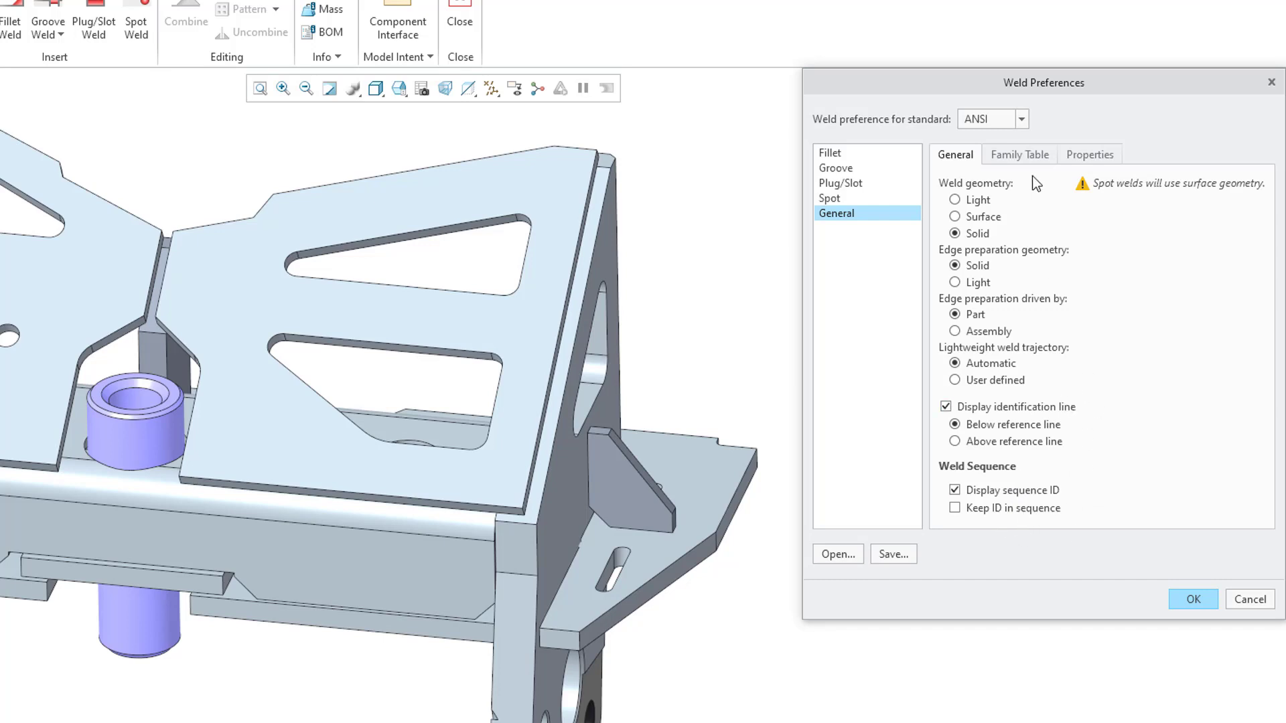
click(1023, 152)
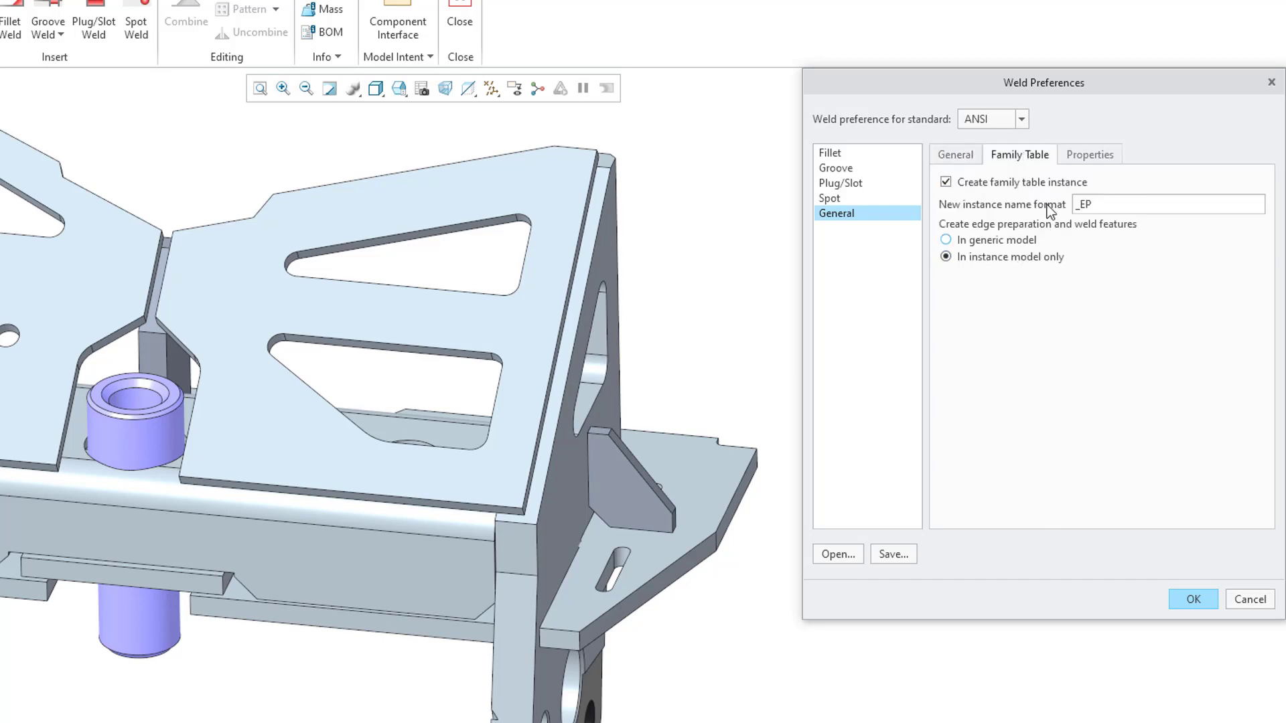
click(1098, 159)
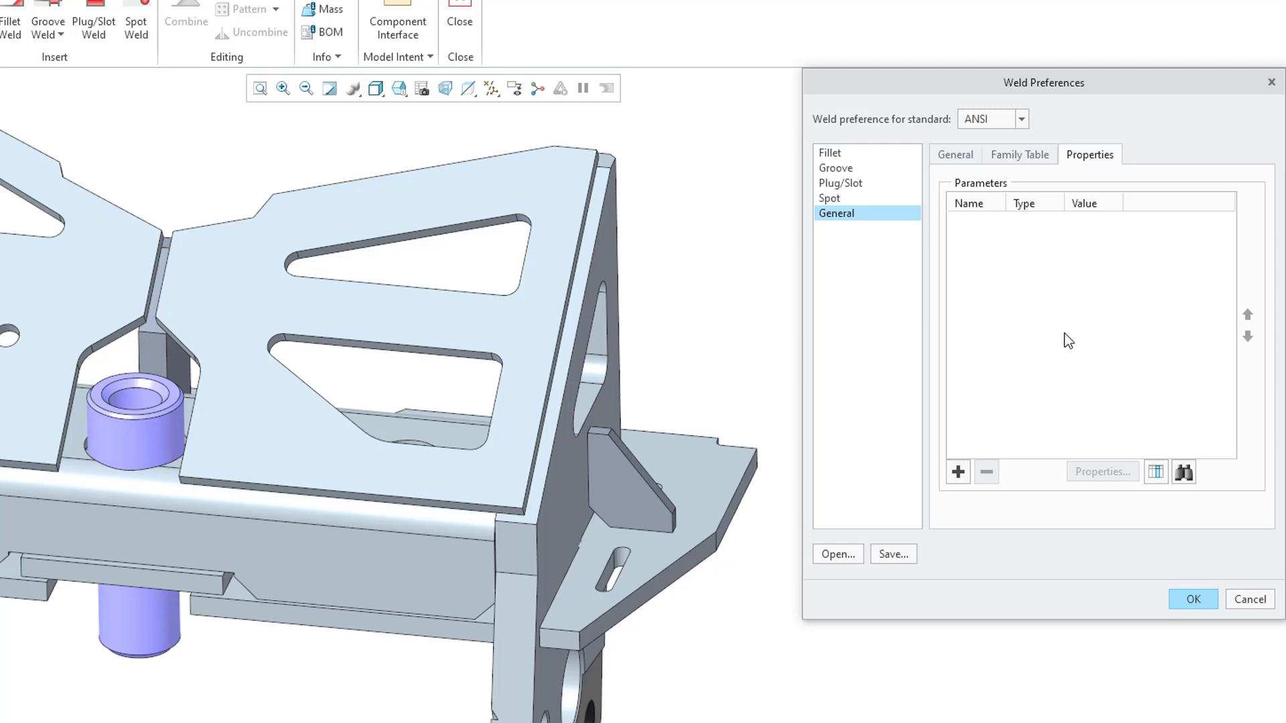
click(965, 154)
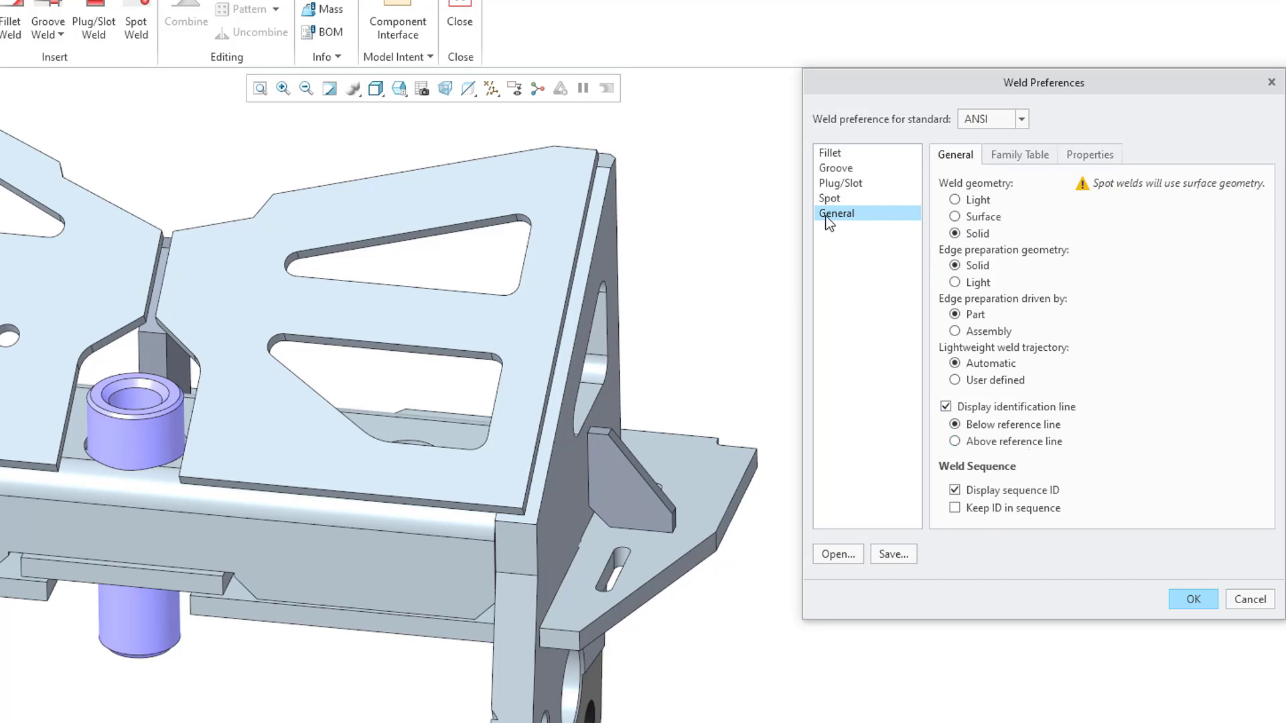
Browse the .spwx weld preference files in C:\Creo\Weld and cancel without loading any.
click(847, 554)
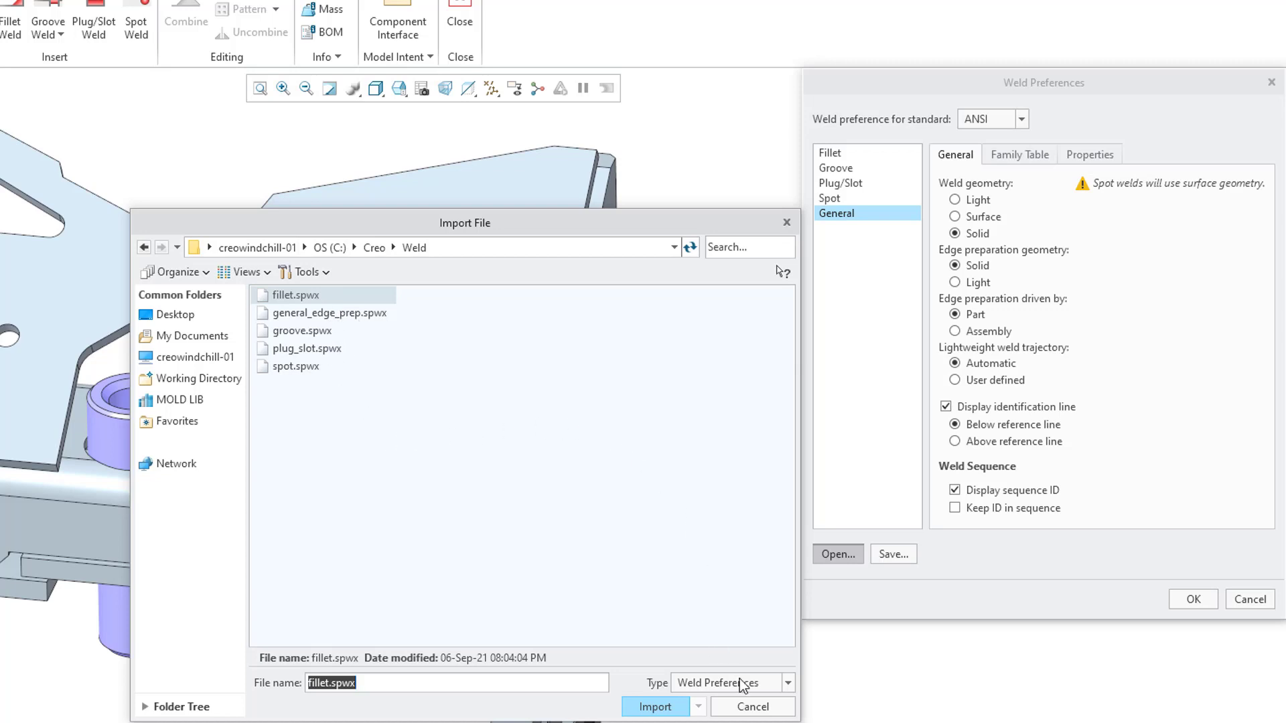
click(752, 707)
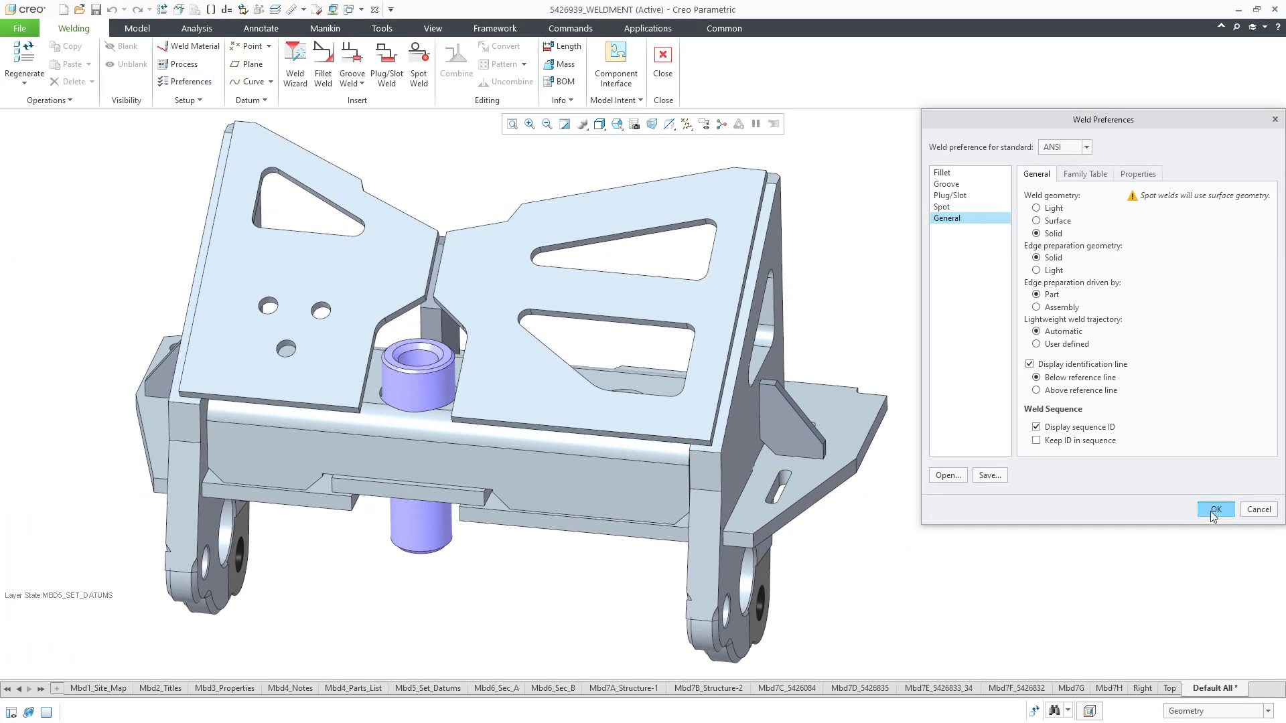
Close Weld Preferences and show the C:\Creo\config.pro options in the Configuration Editor.
click(1214, 510)
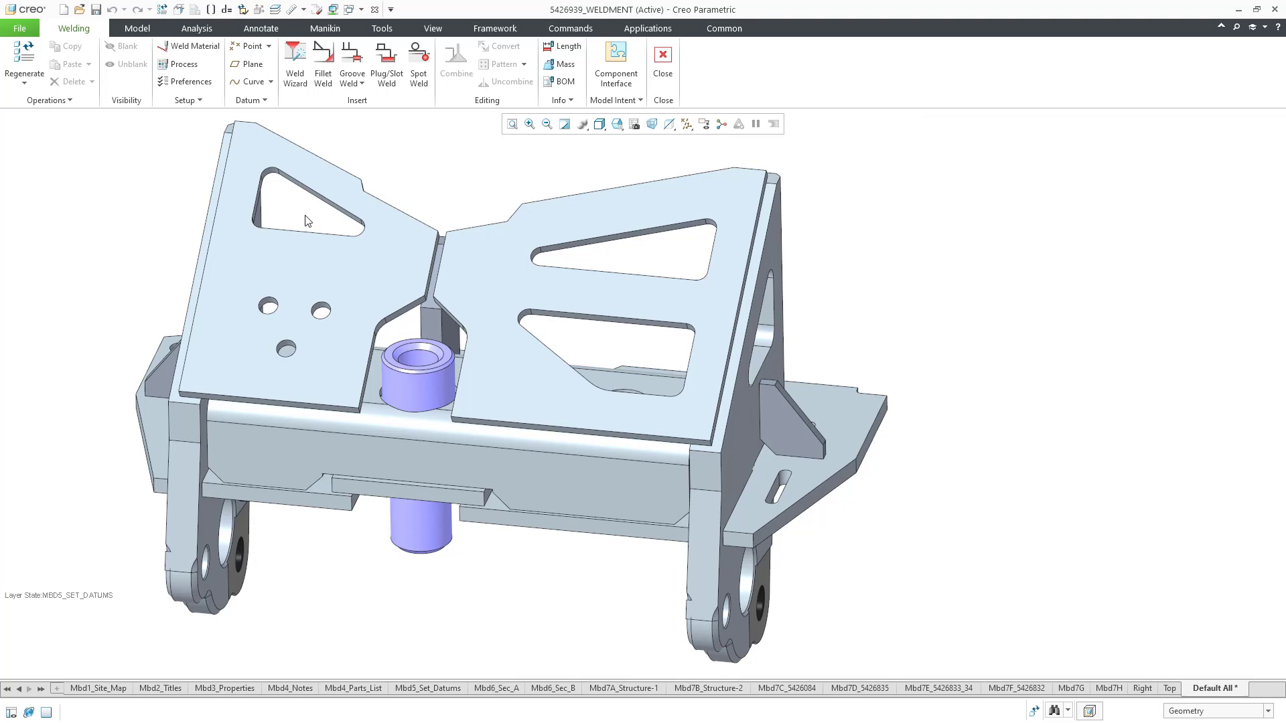
click(18, 29)
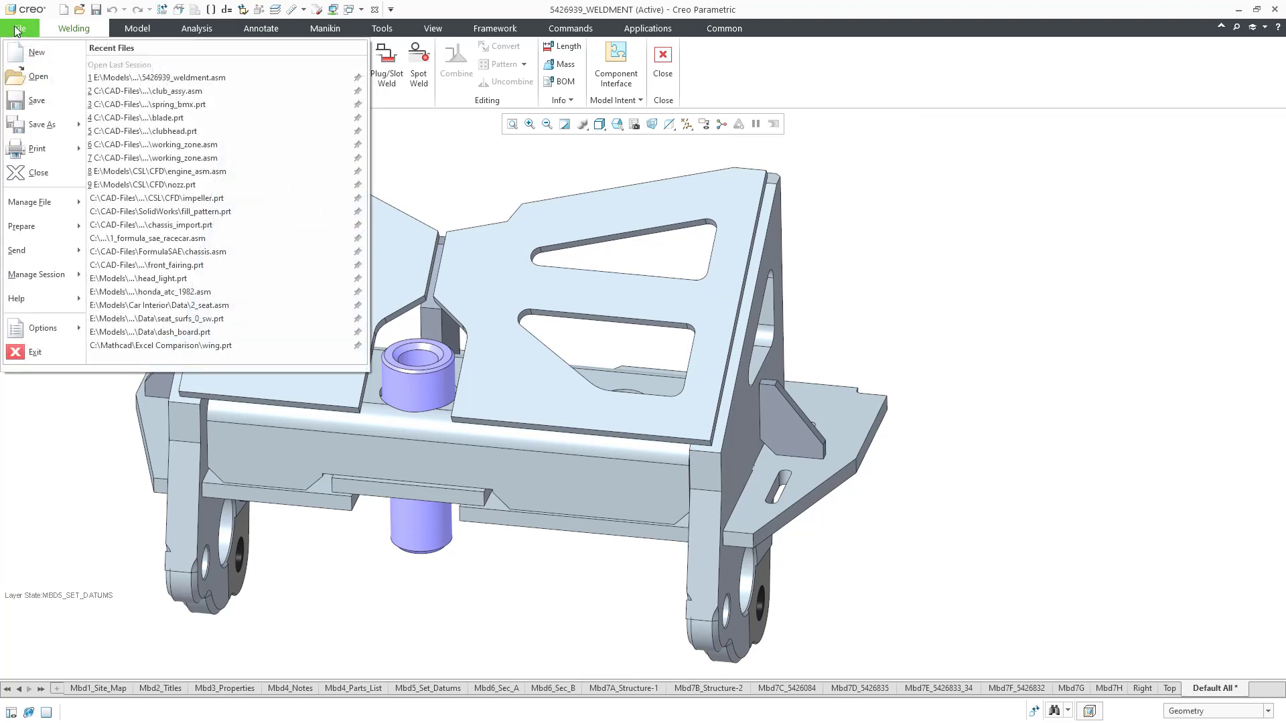
mouse_move(42, 328)
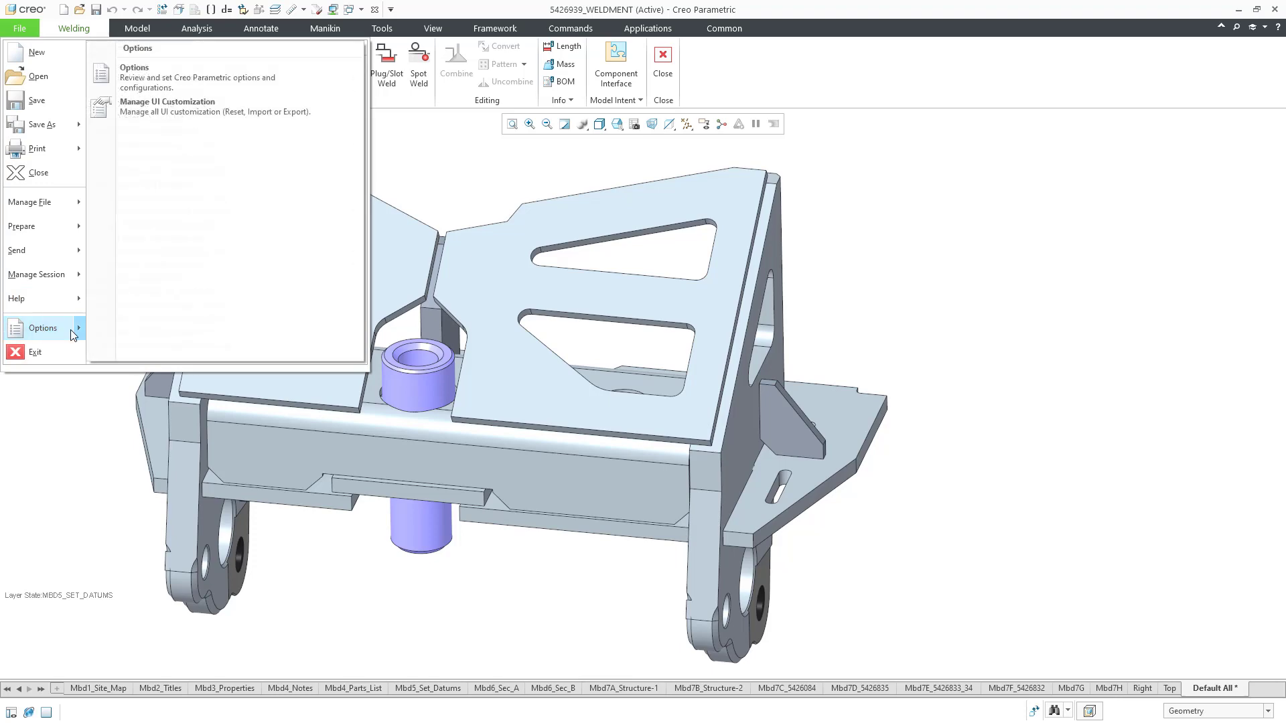
click(147, 75)
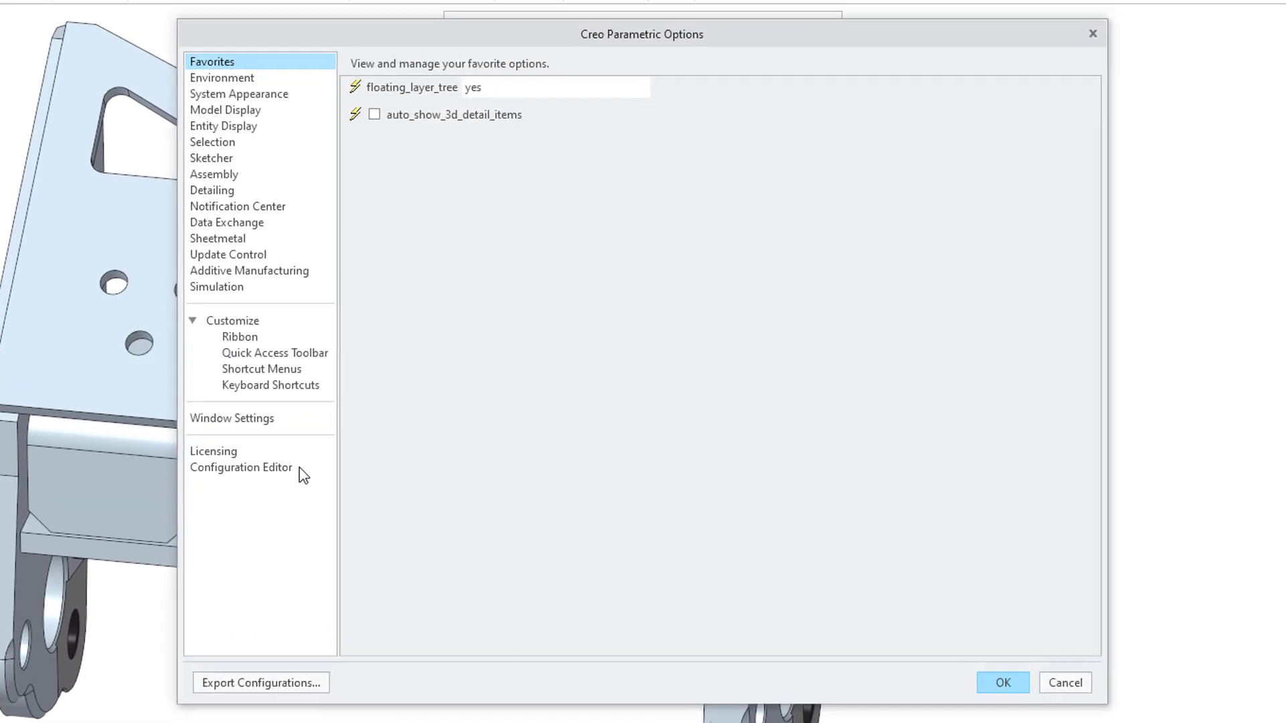
click(299, 468)
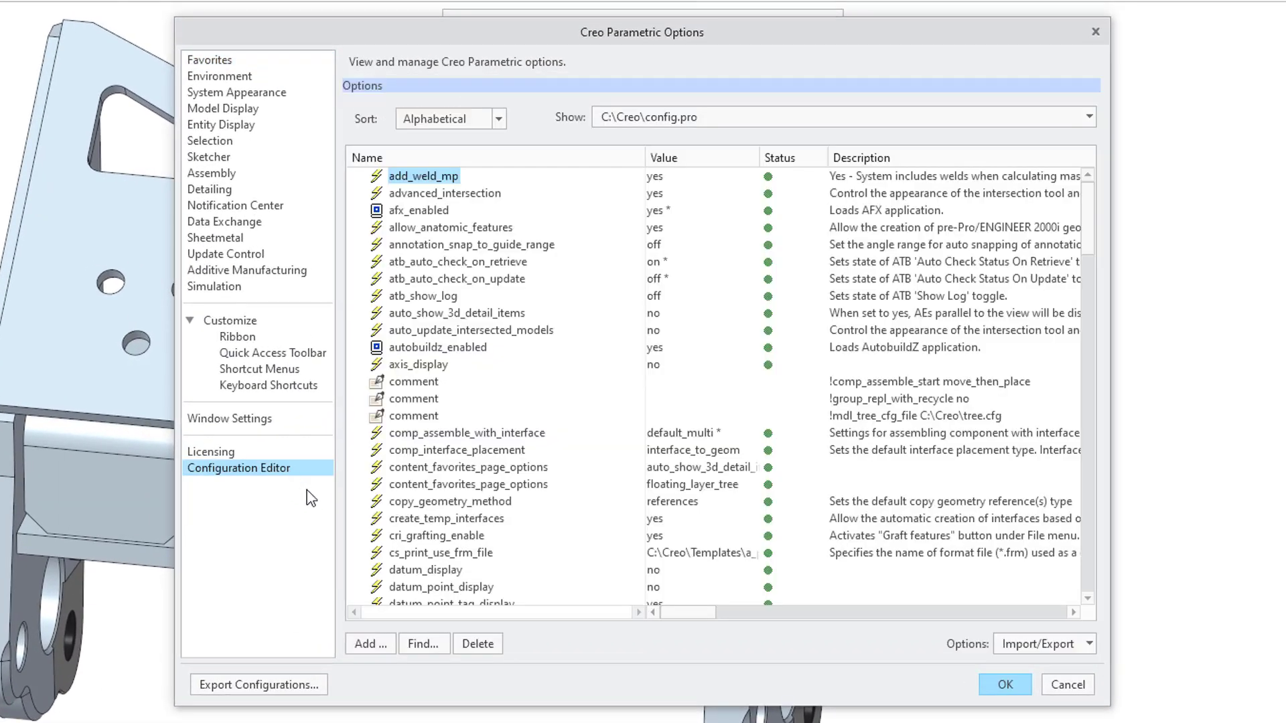
Search the configuration options for weld_.
click(421, 644)
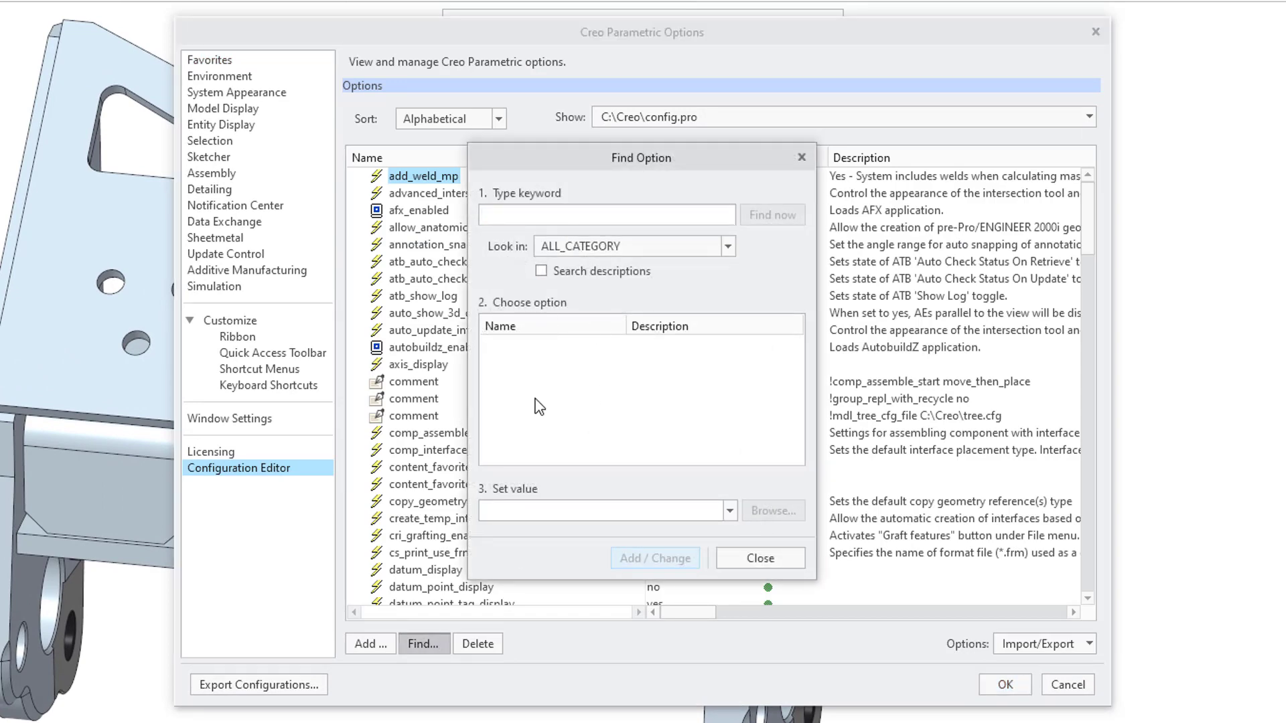
text(weld_)
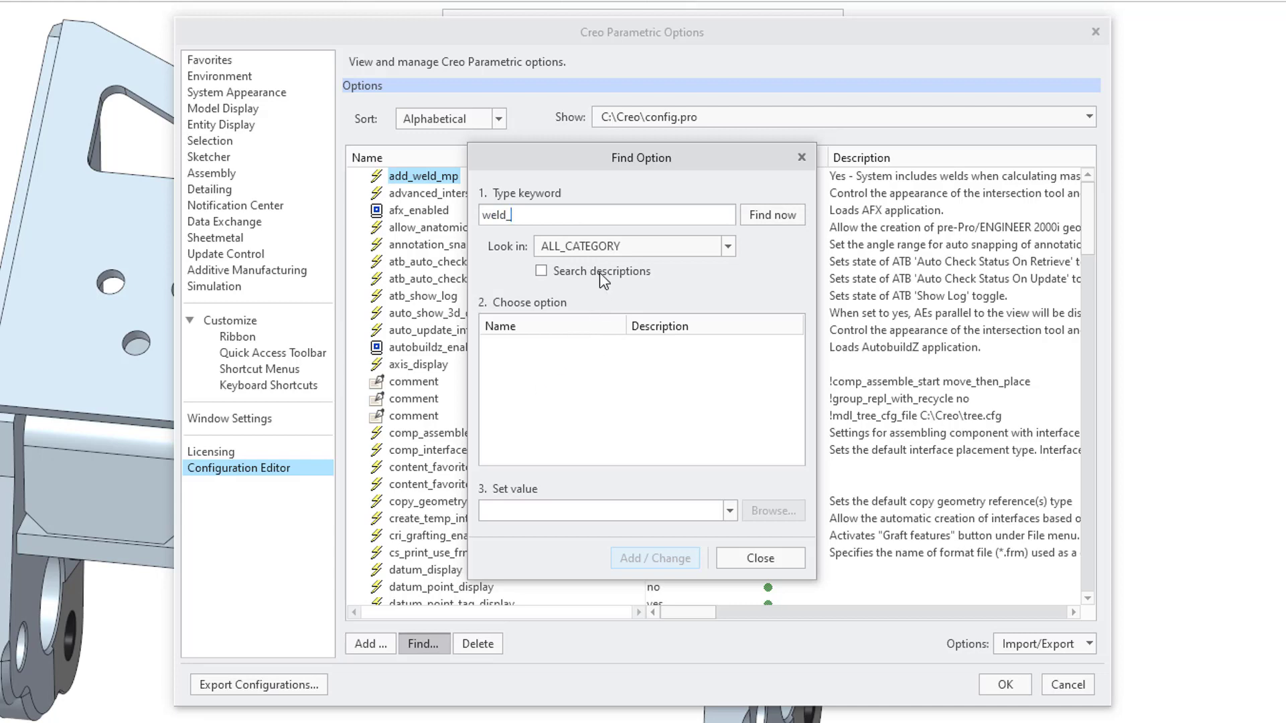
click(787, 219)
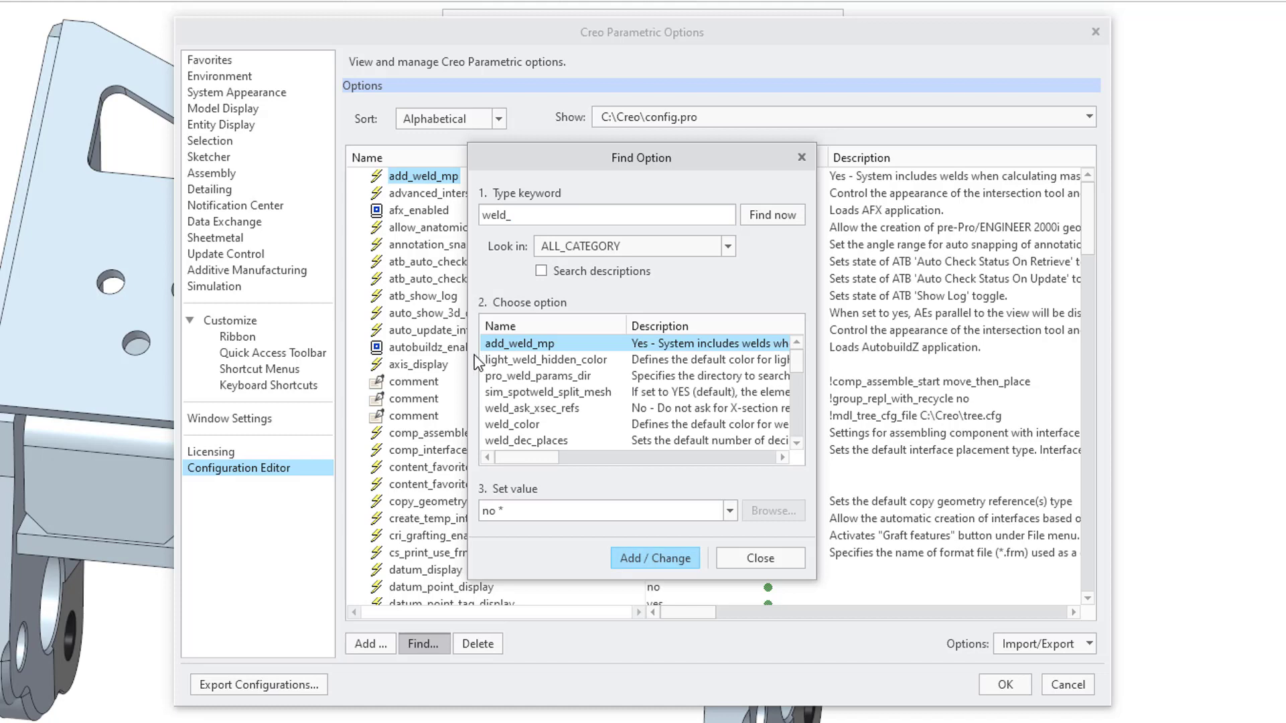
Enlarge the Find Option dialog and select weld_fillet_preferences_file.
drag(469, 355, 232, 361)
drag(814, 360, 1082, 361)
drag(607, 578, 607, 667)
drag(591, 142, 590, 49)
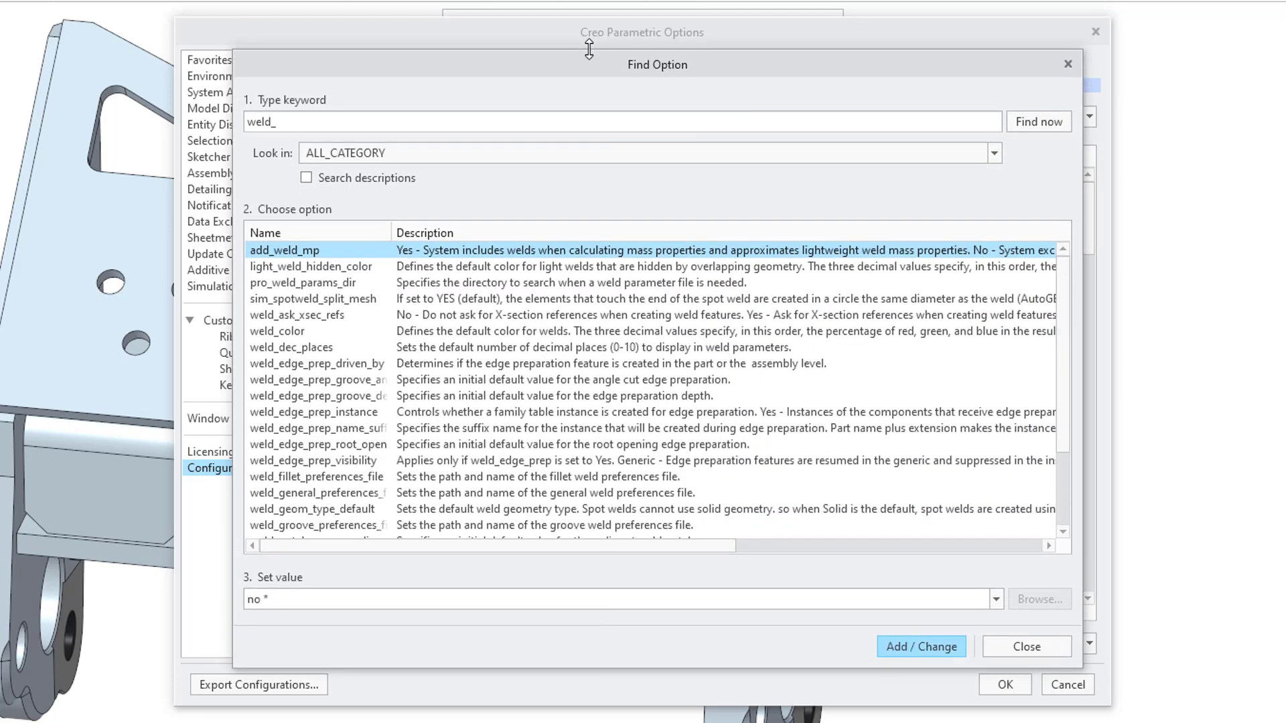
click(338, 479)
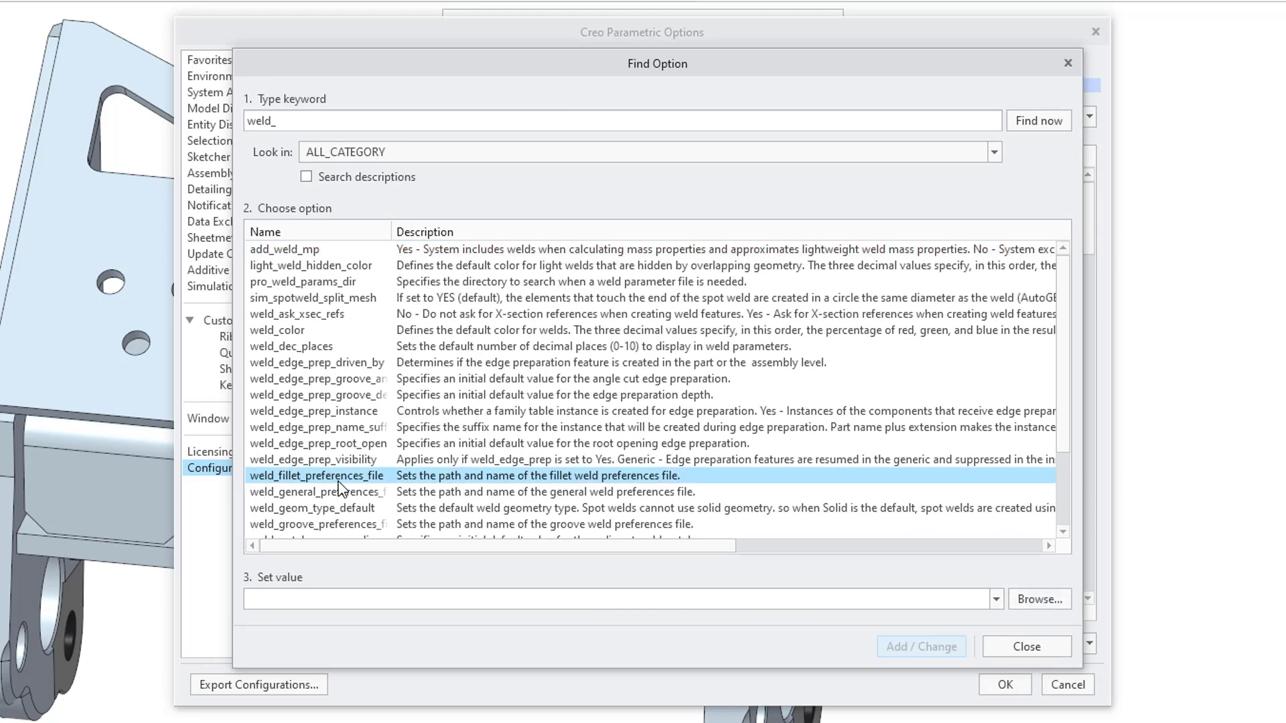
Set weld_fillet_preferences_file to C:\Creo\Weld\fillet.spwx and add it to config.pro.
click(1035, 601)
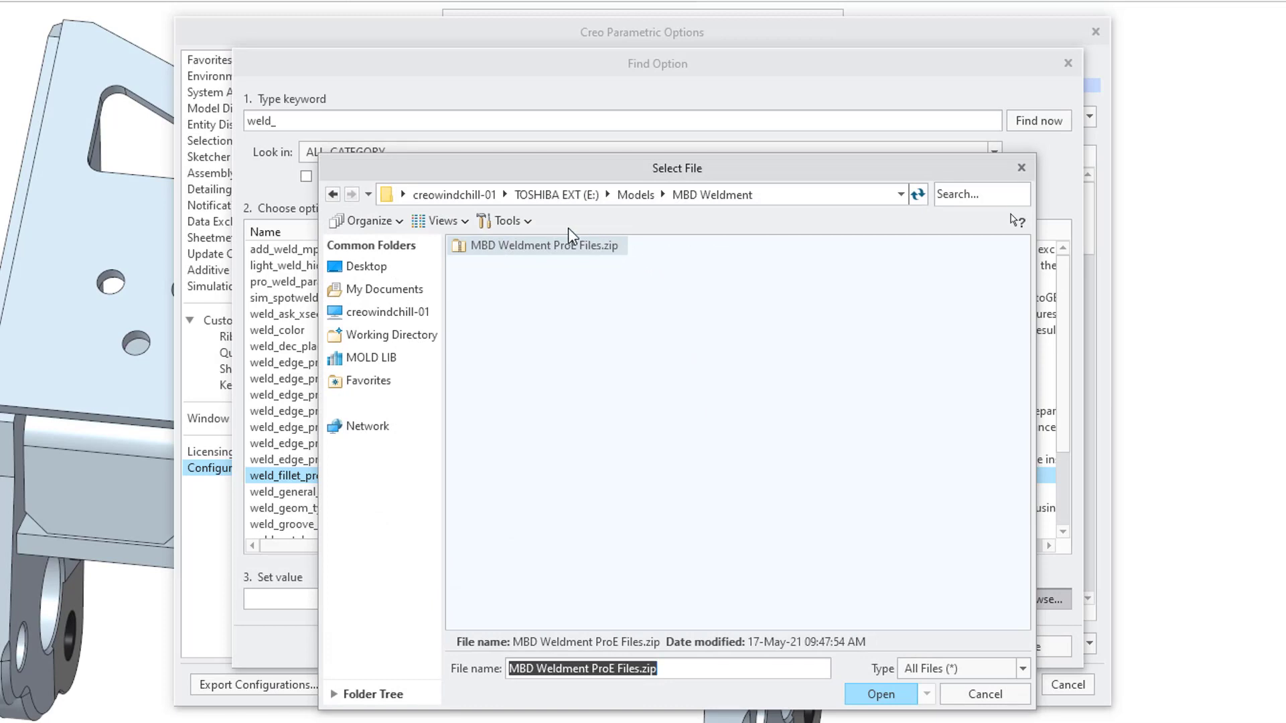
click(399, 313)
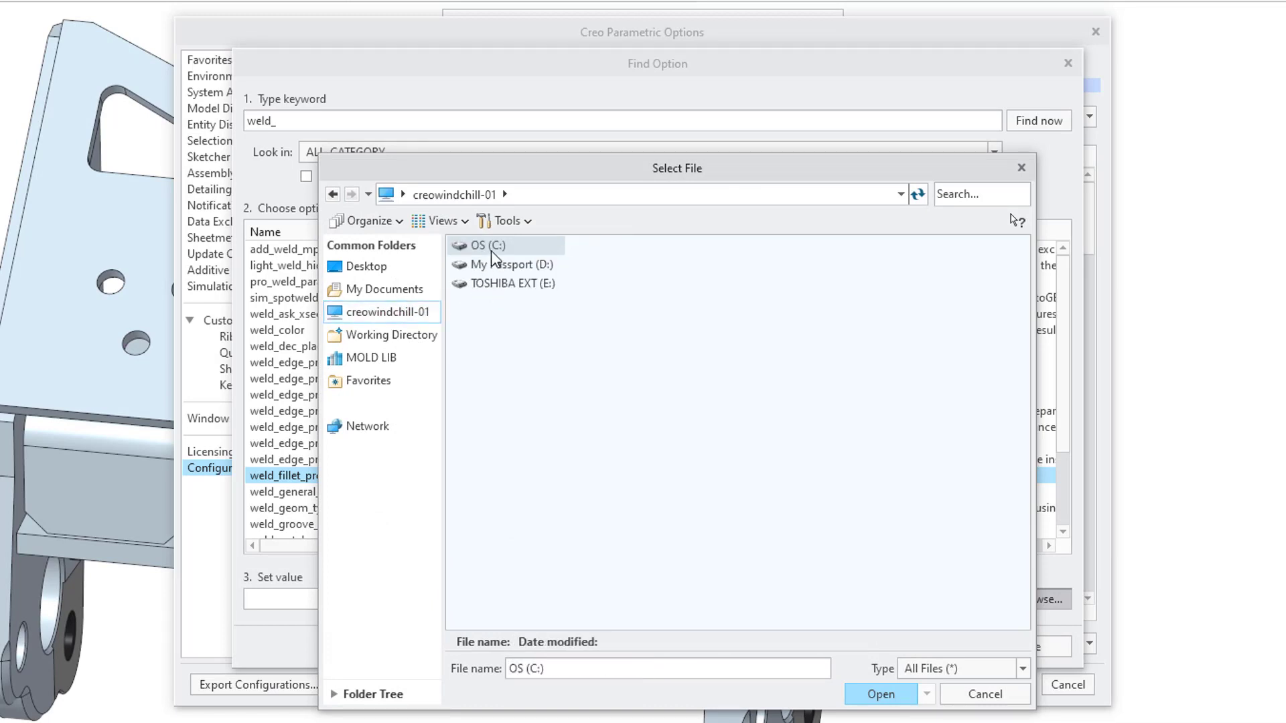
double_click(490, 253)
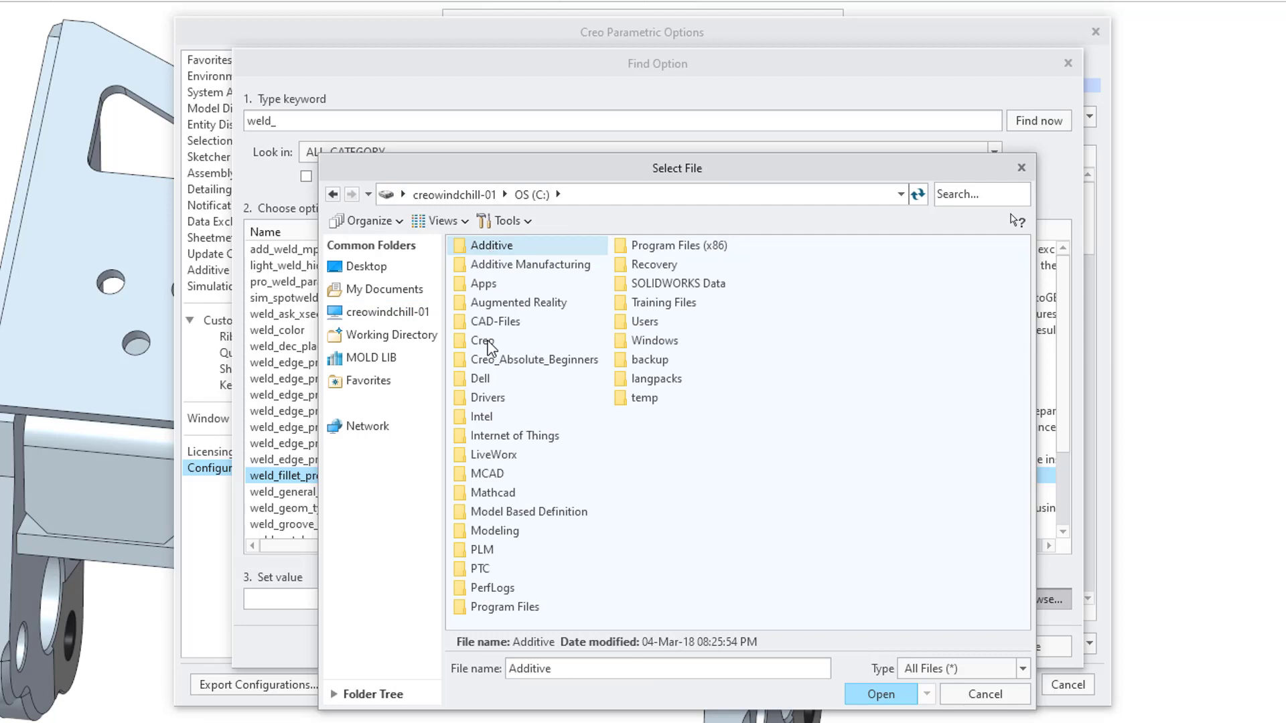
double_click(482, 341)
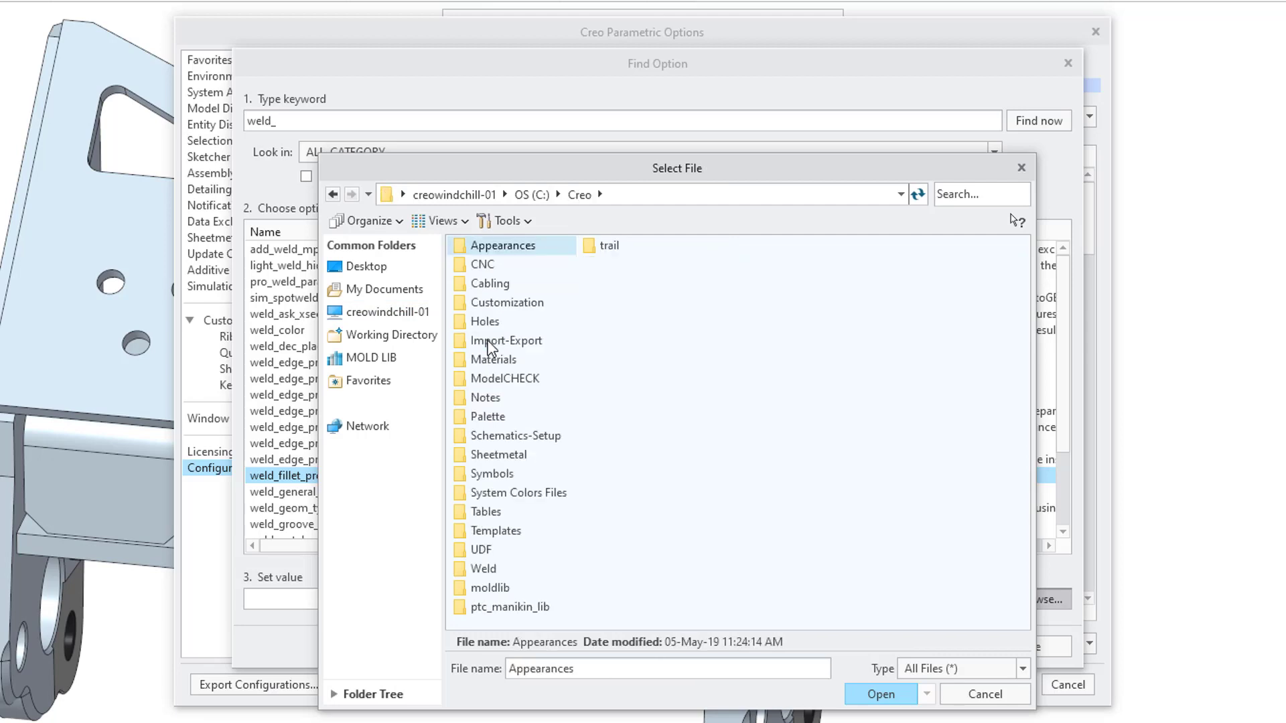
double_click(495, 573)
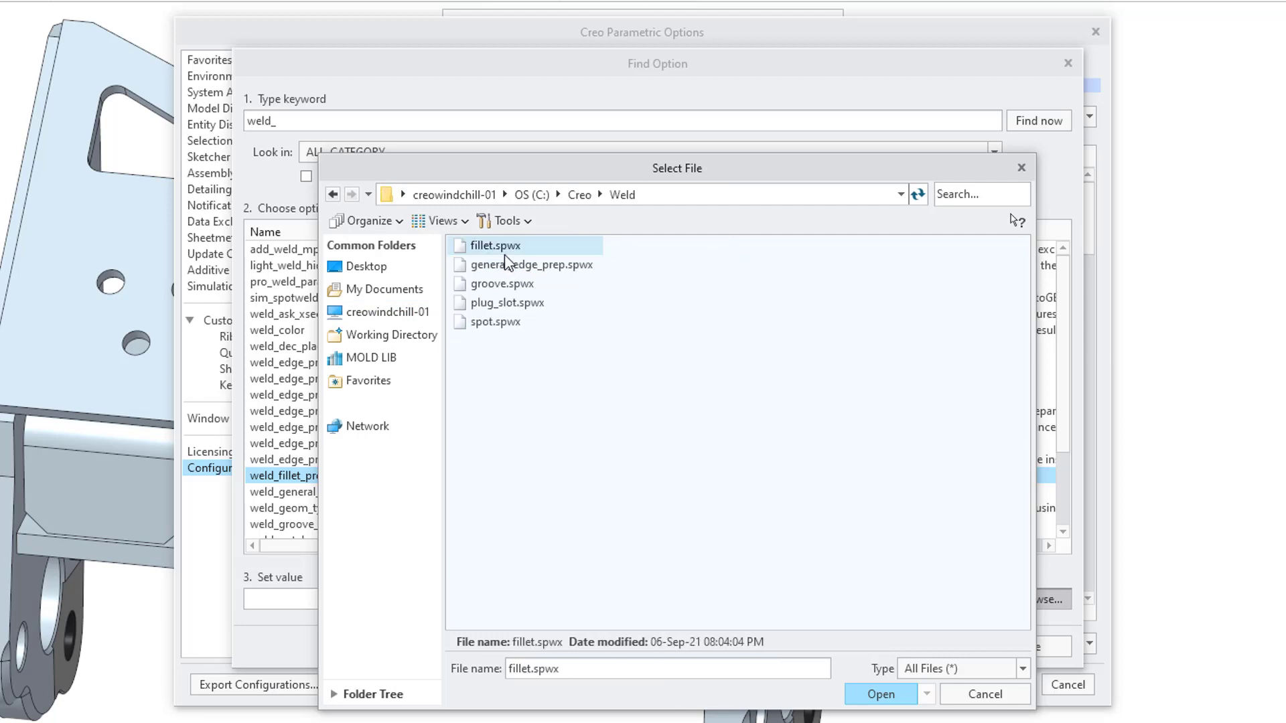
double_click(498, 246)
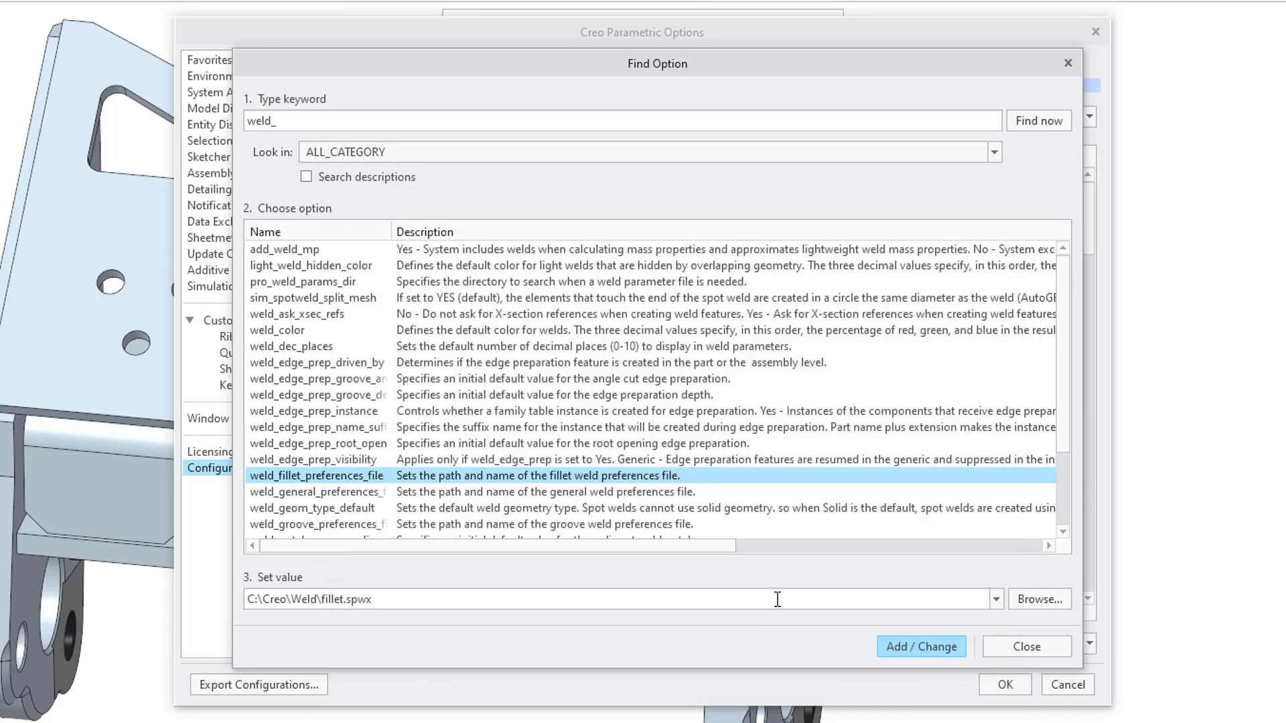
click(943, 645)
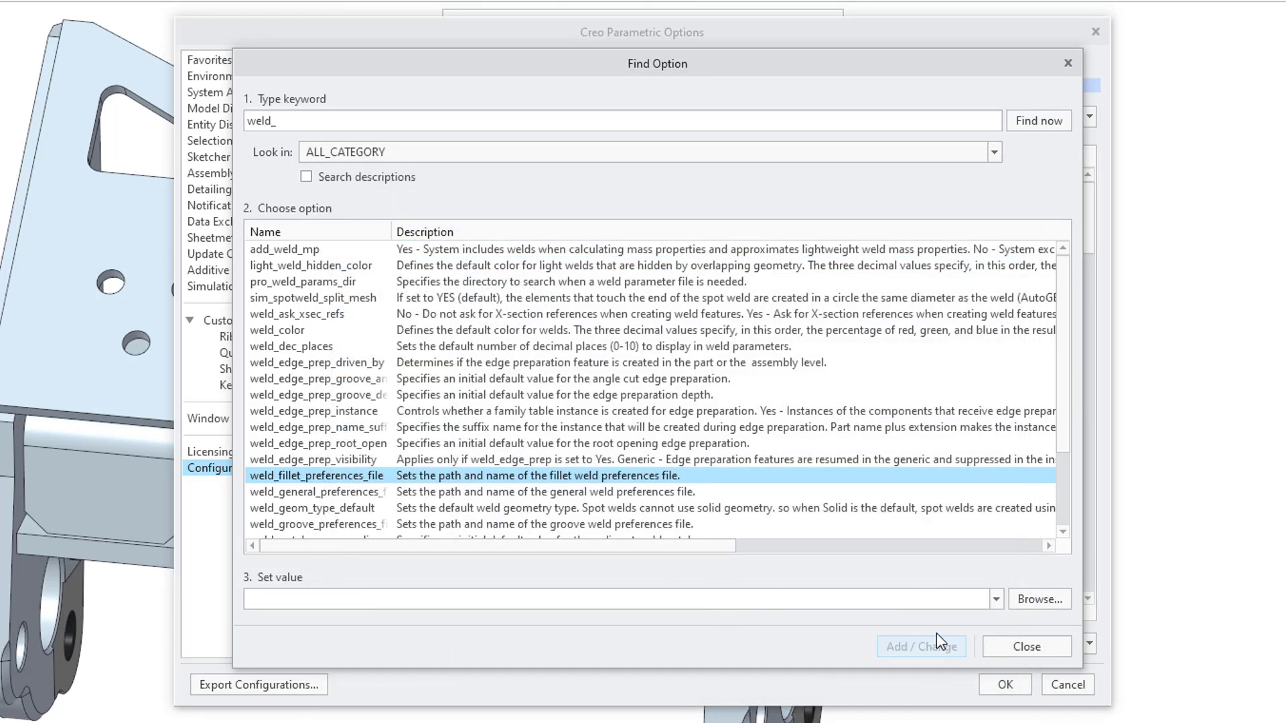
Set weld_groove_preferences_file to C:\Creo\Weld\groove.spwx and add it to the configuration.
click(359, 494)
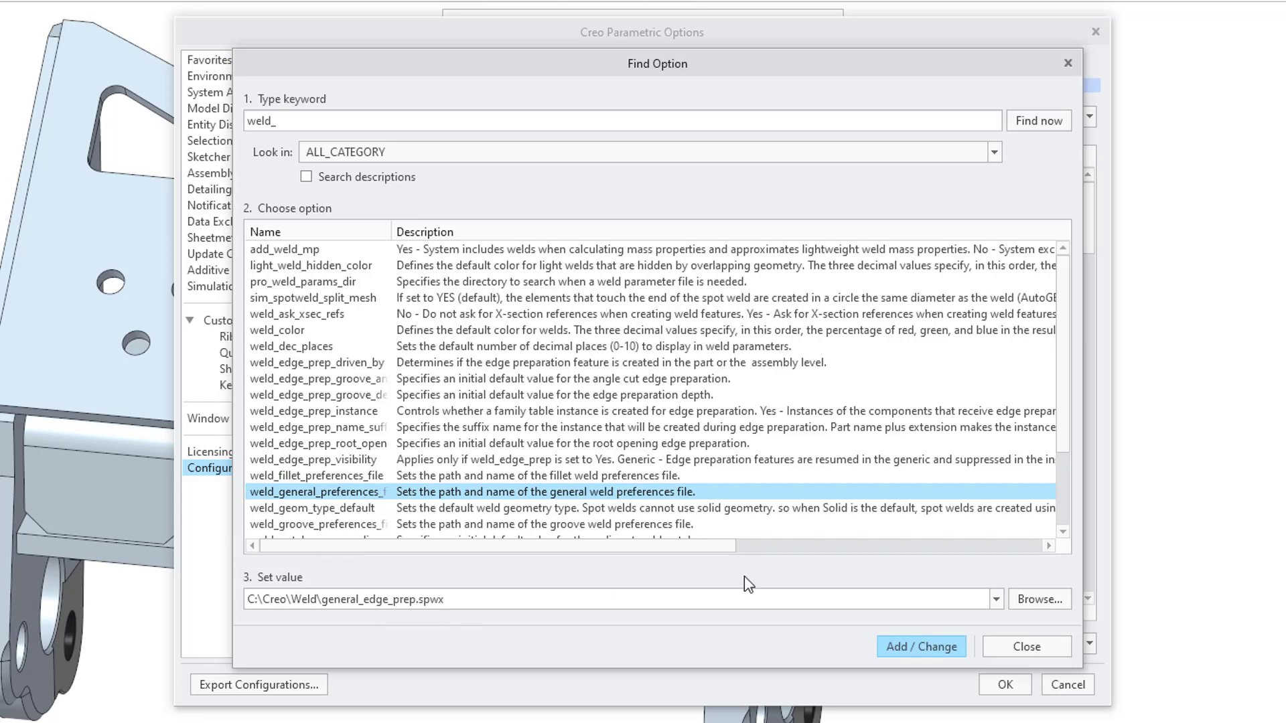
drag(1064, 435, 1052, 507)
click(355, 417)
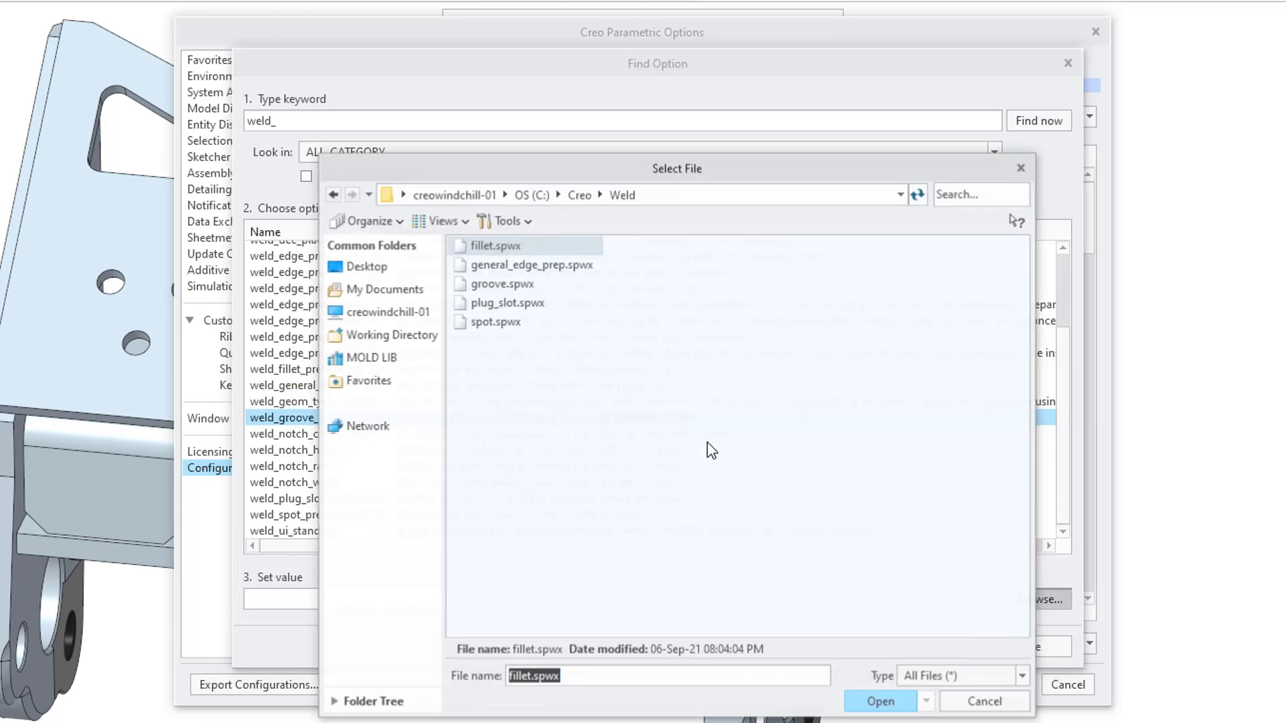
click(509, 286)
double_click(509, 287)
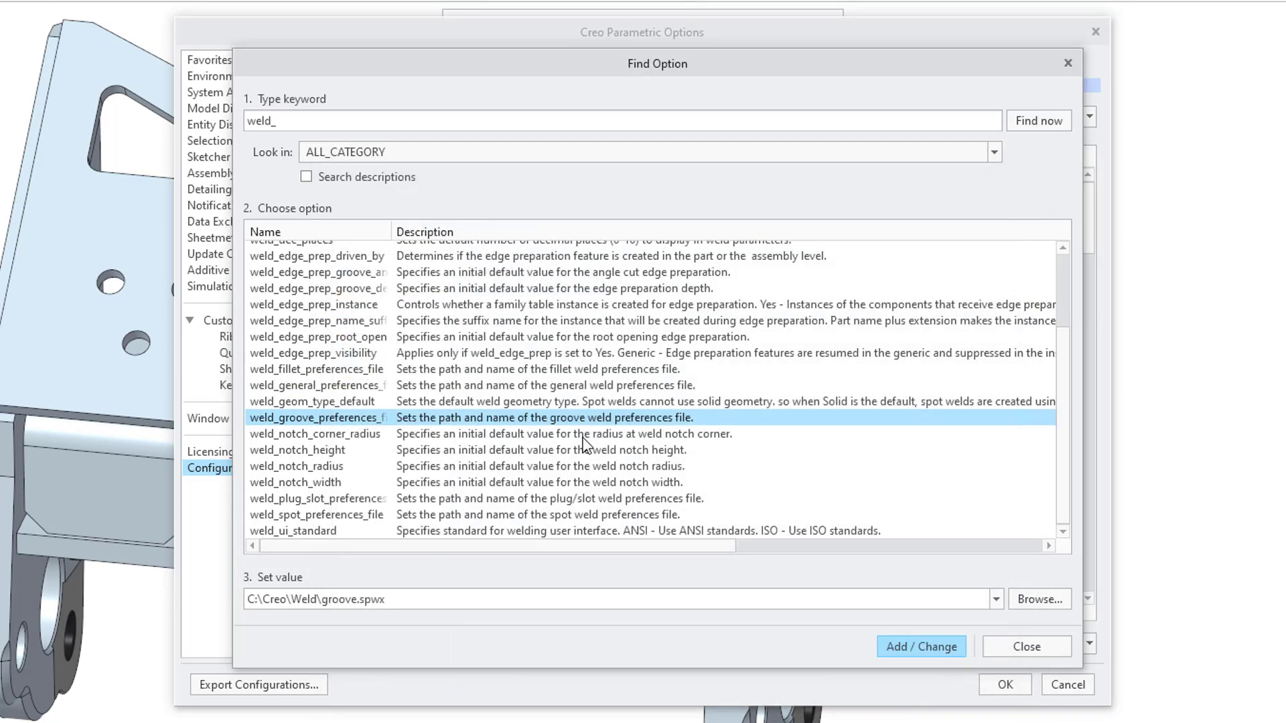
click(340, 504)
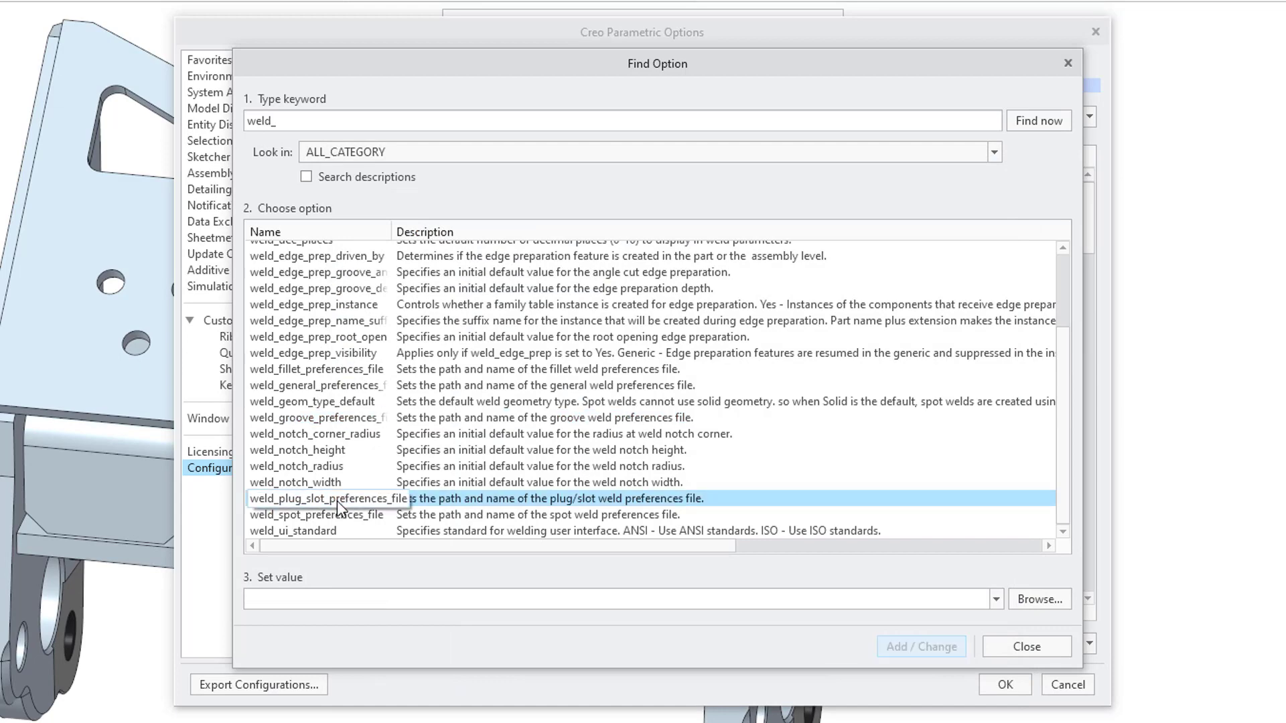
click(334, 416)
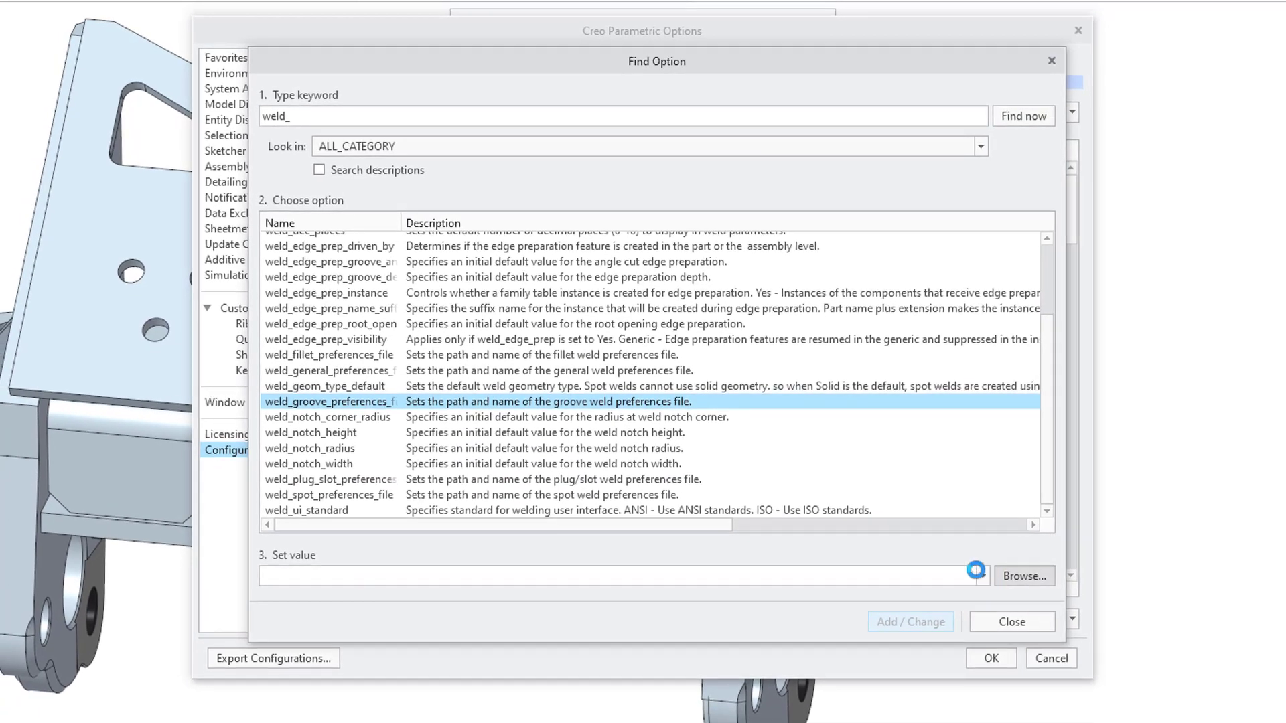
click(1025, 585)
click(521, 273)
key(Return)
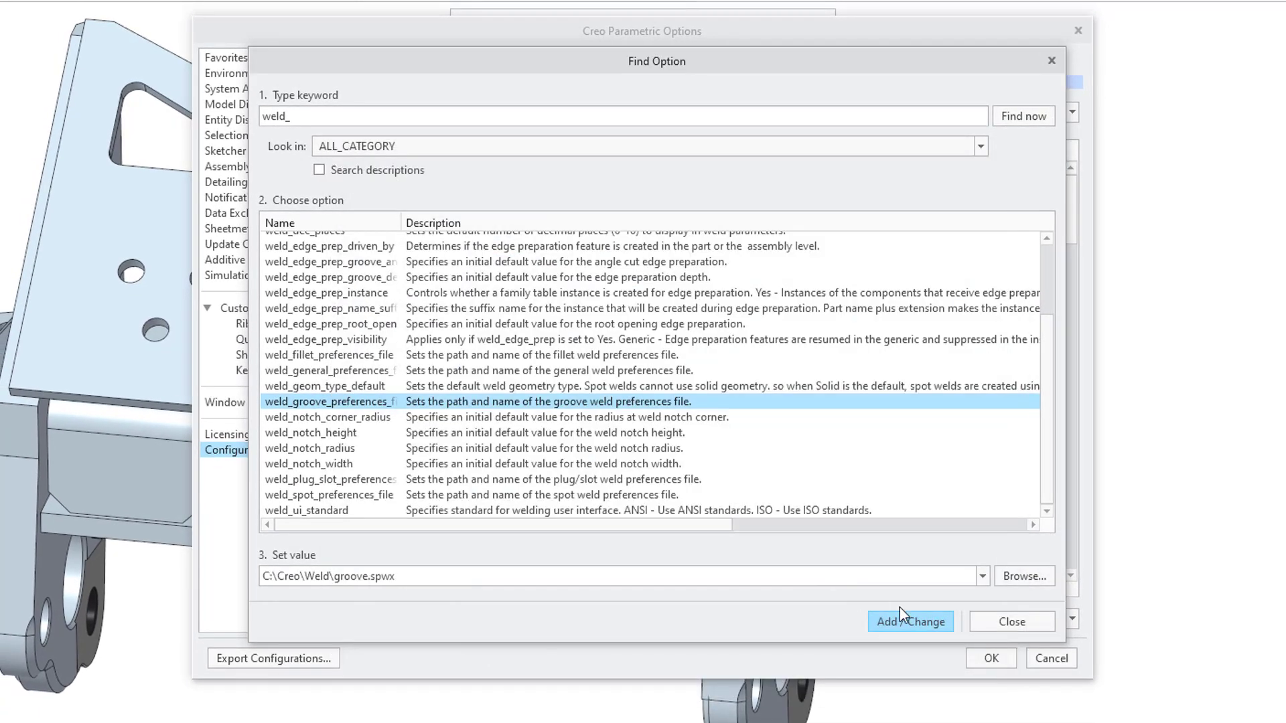
click(911, 621)
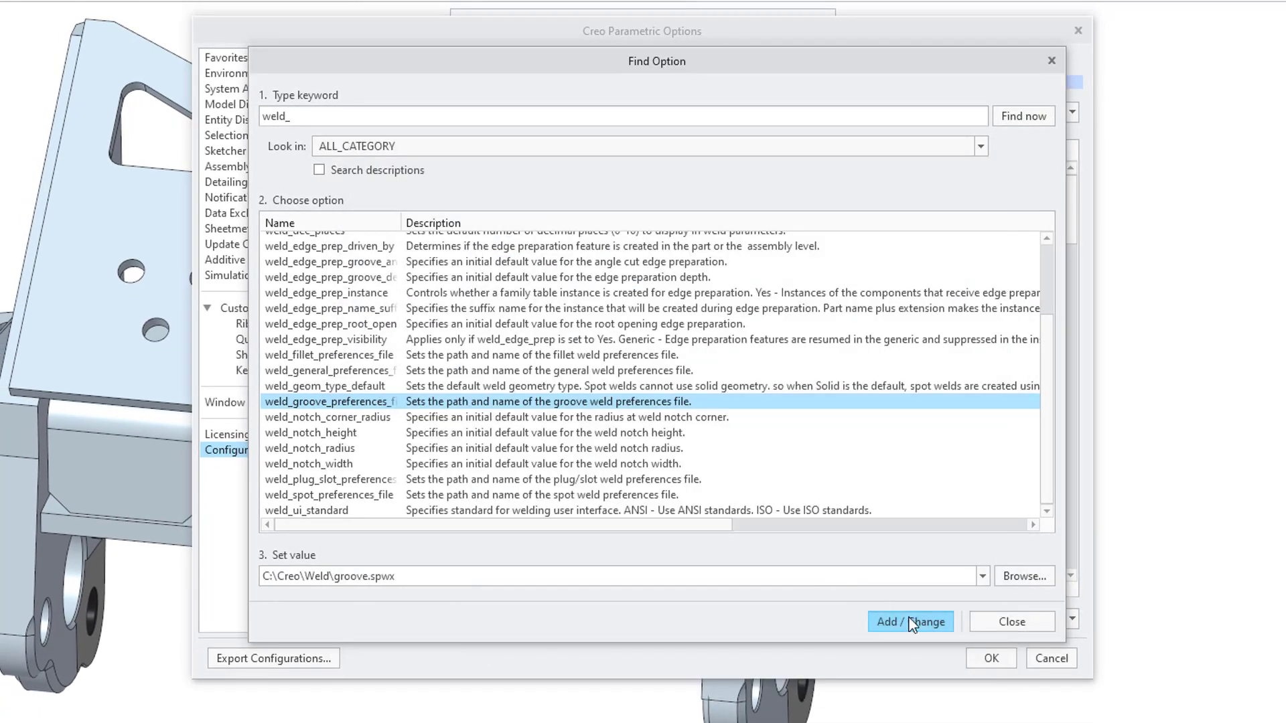
Choose C:\Creo\Weld\plug_slot.spwx as the weld_plug_slot_preferences_file value.
click(324, 478)
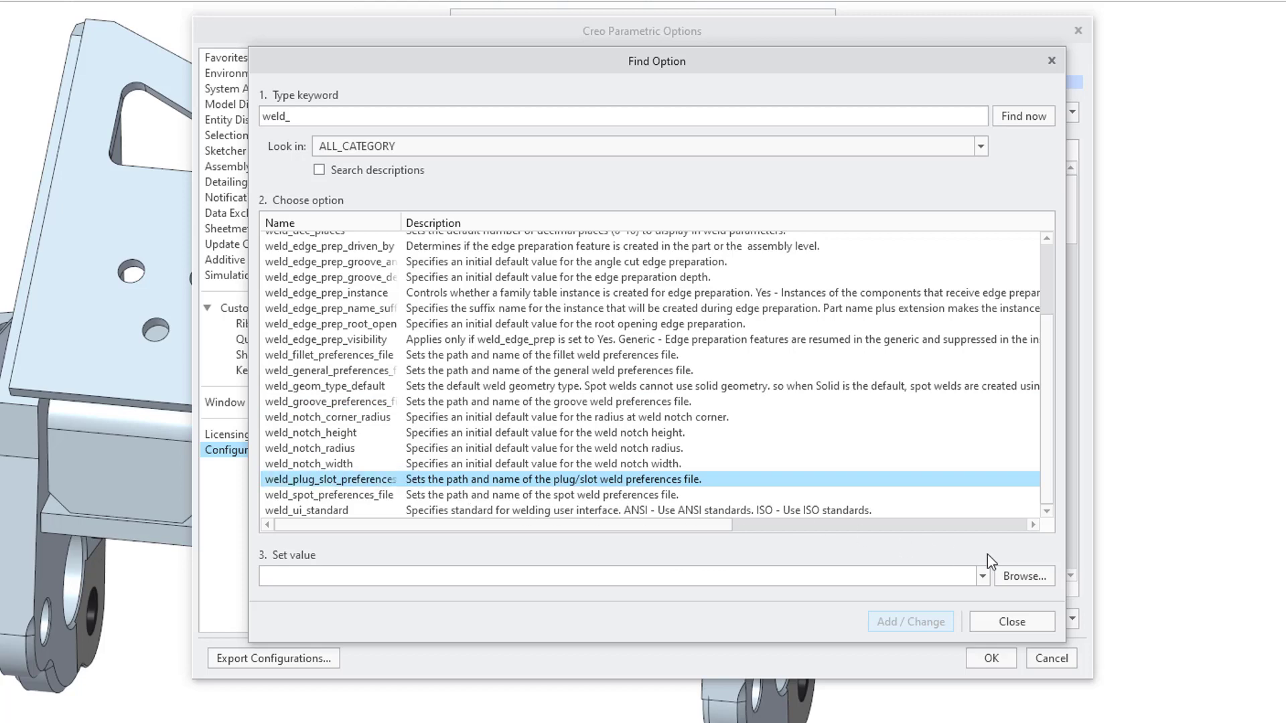
click(1022, 579)
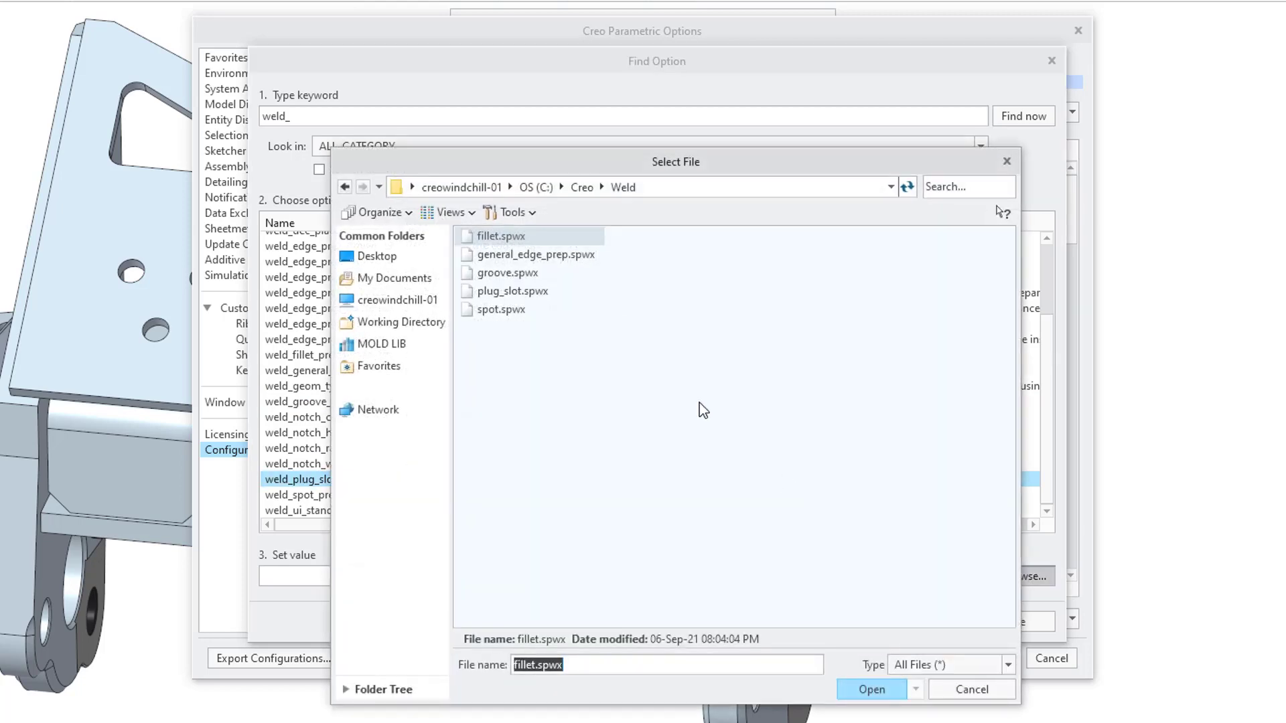
double_click(525, 293)
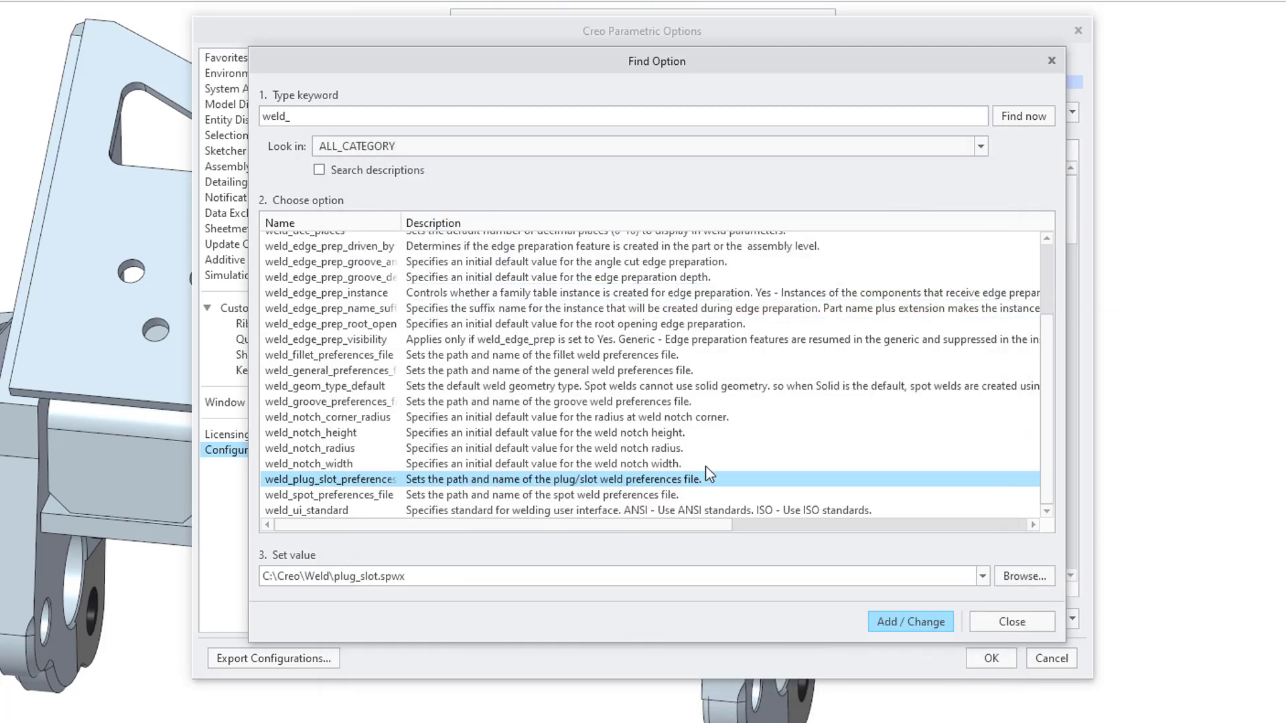
Set weld_spot_preferences_file to C:\Creo\Weld\spot.spwx and add it.
click(364, 495)
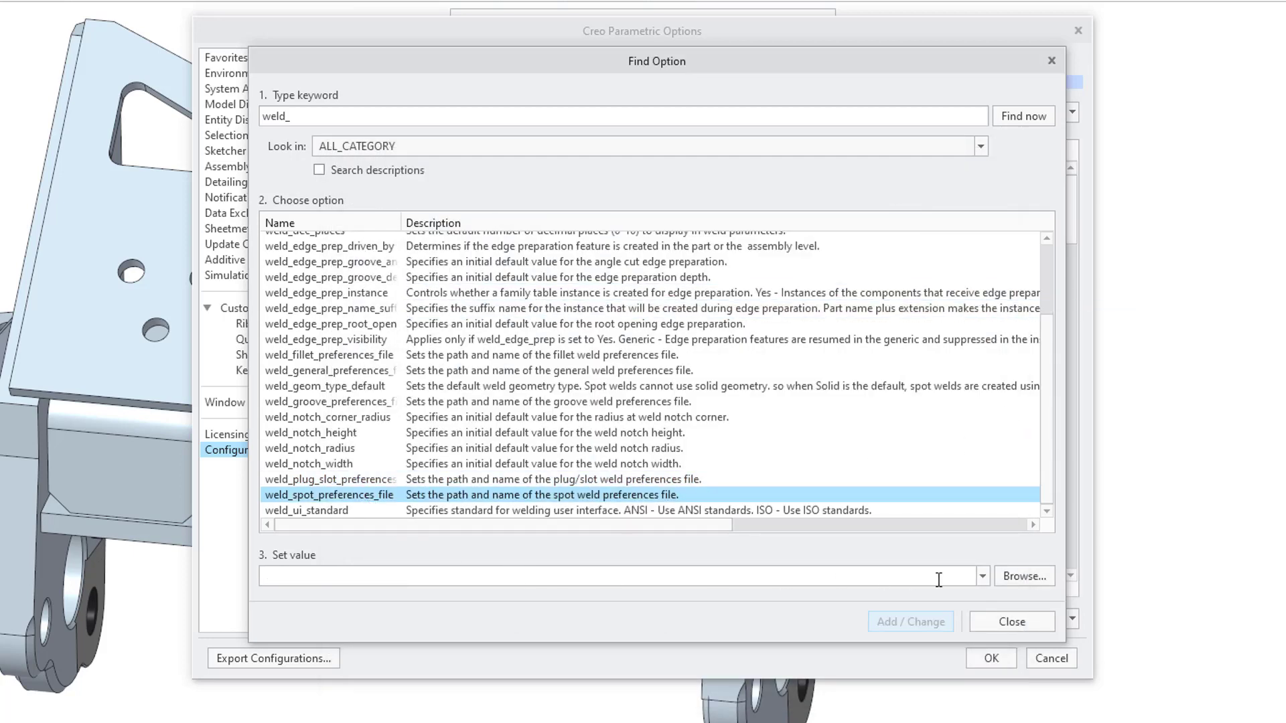
click(1012, 577)
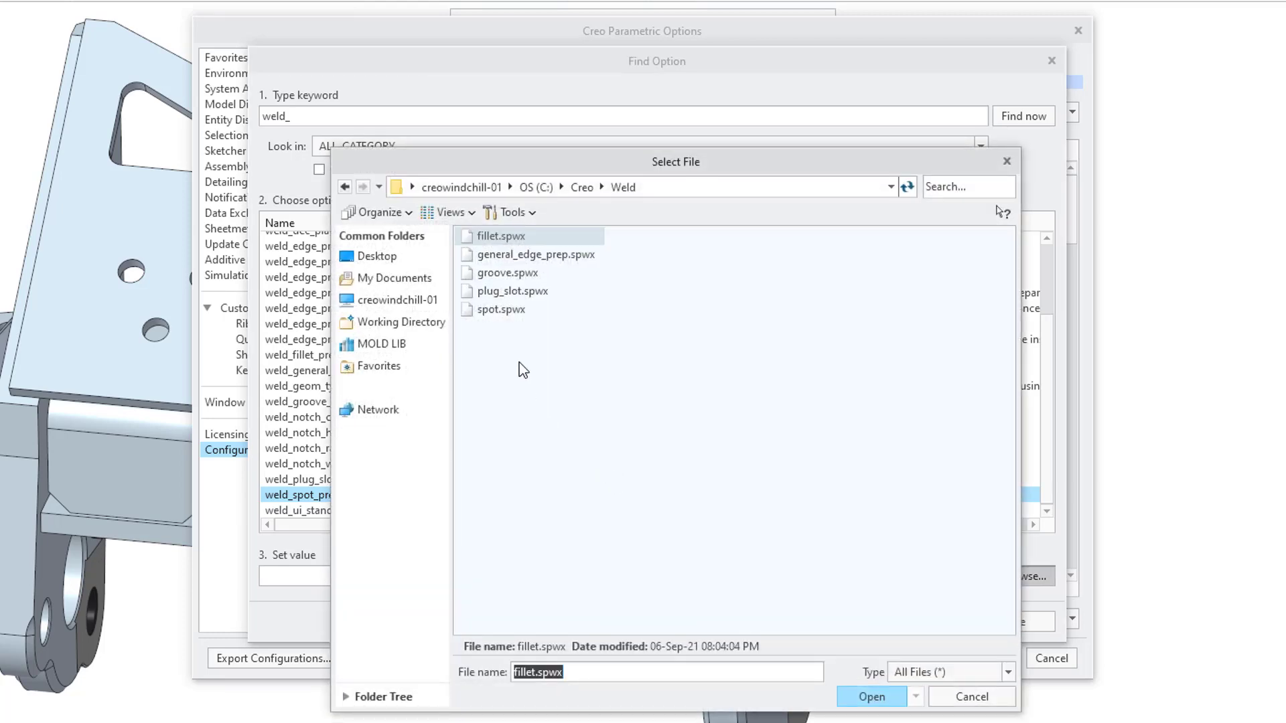
double_click(507, 311)
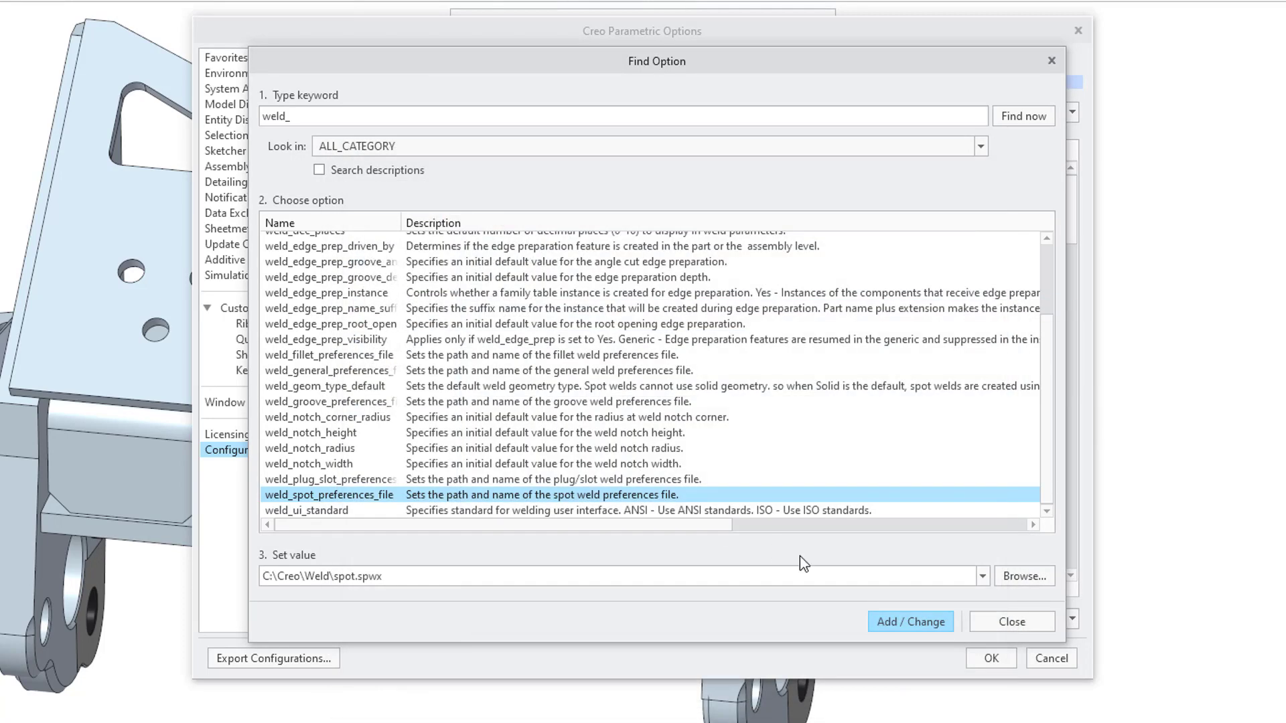
click(932, 622)
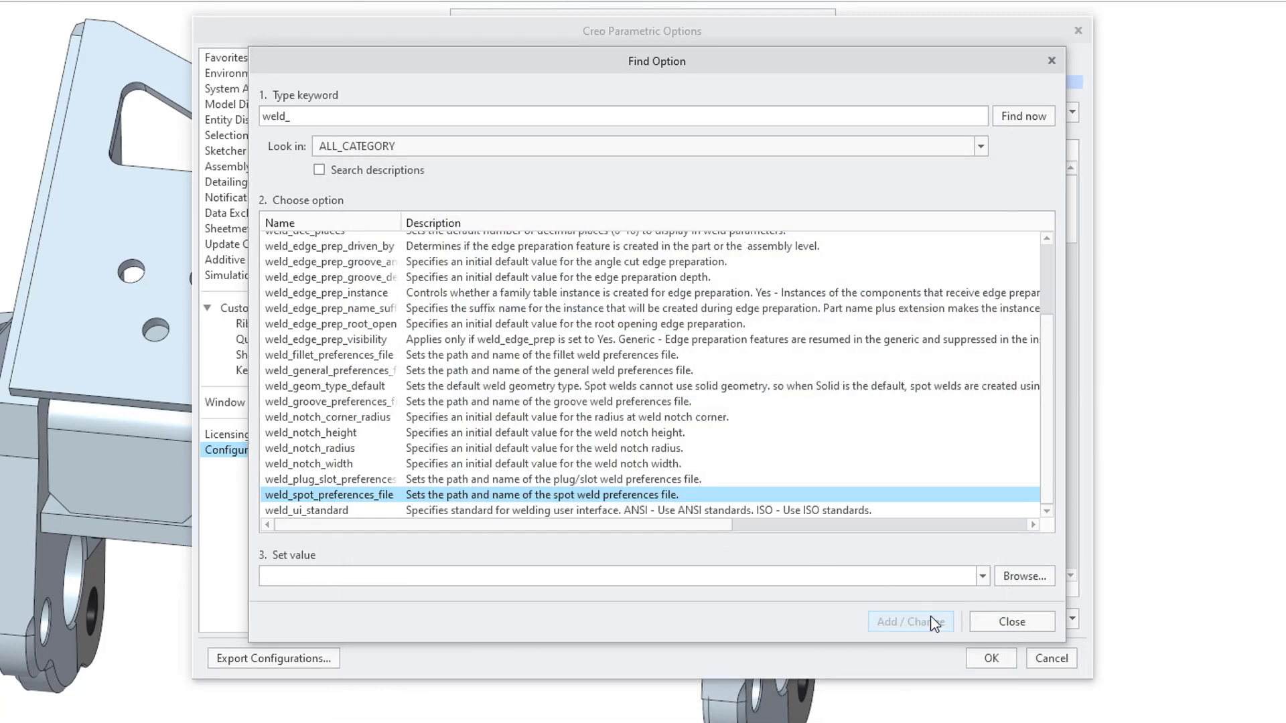
Close Find Option and scroll the configuration list to check the weld entries.
click(1010, 621)
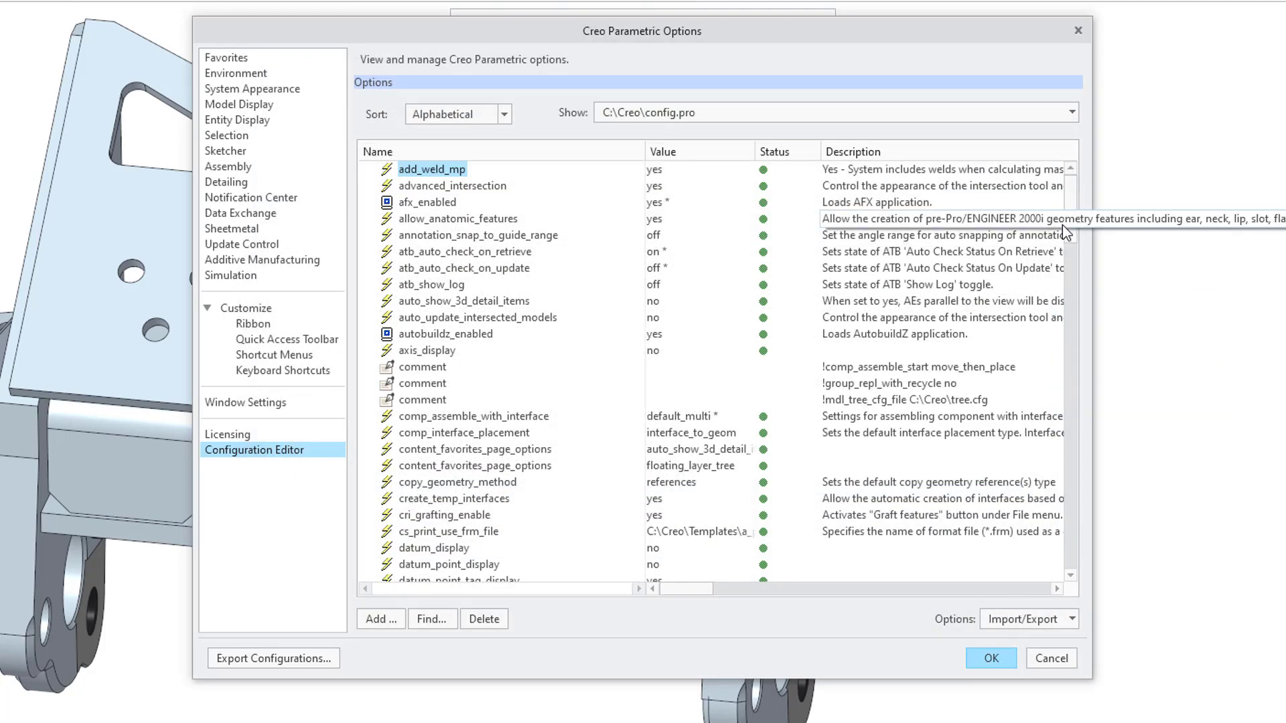
drag(1069, 224, 1054, 512)
scroll(1055, 512, down, 4)
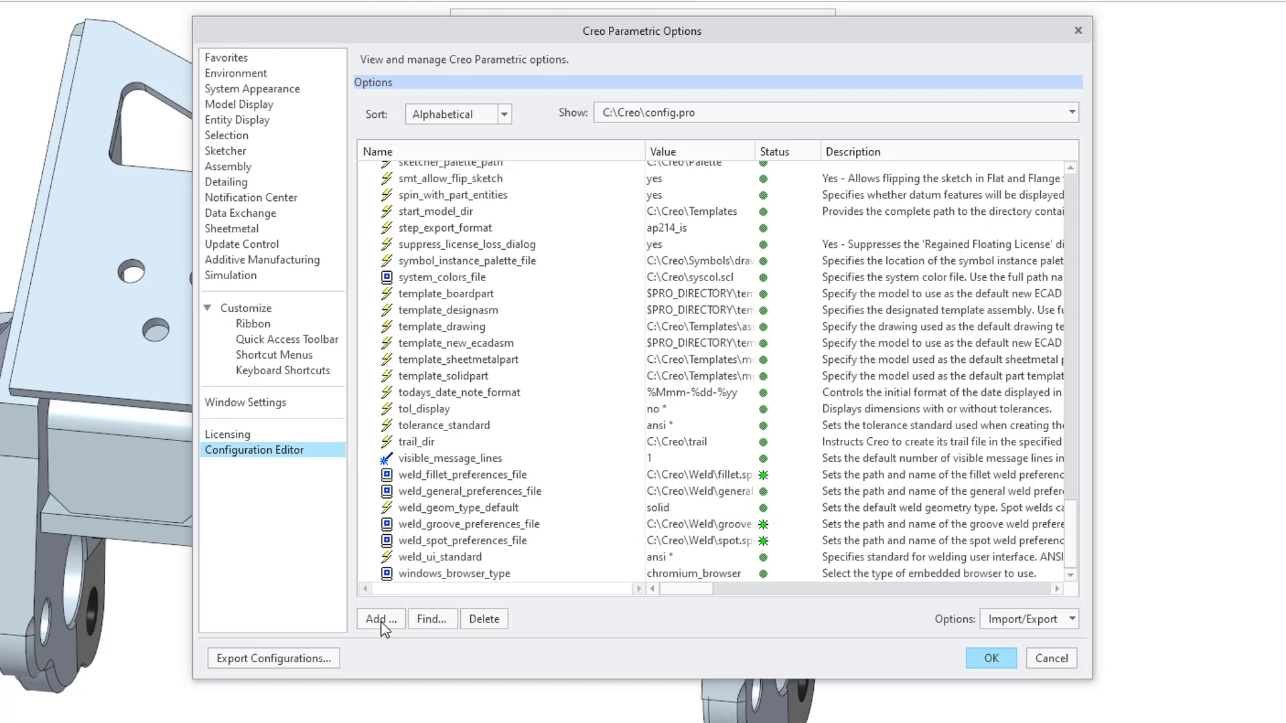
Search weld_ again and add weld_plug_slot_preferences_file with the plug_slot.spwx file.
click(431, 618)
text(weld_)
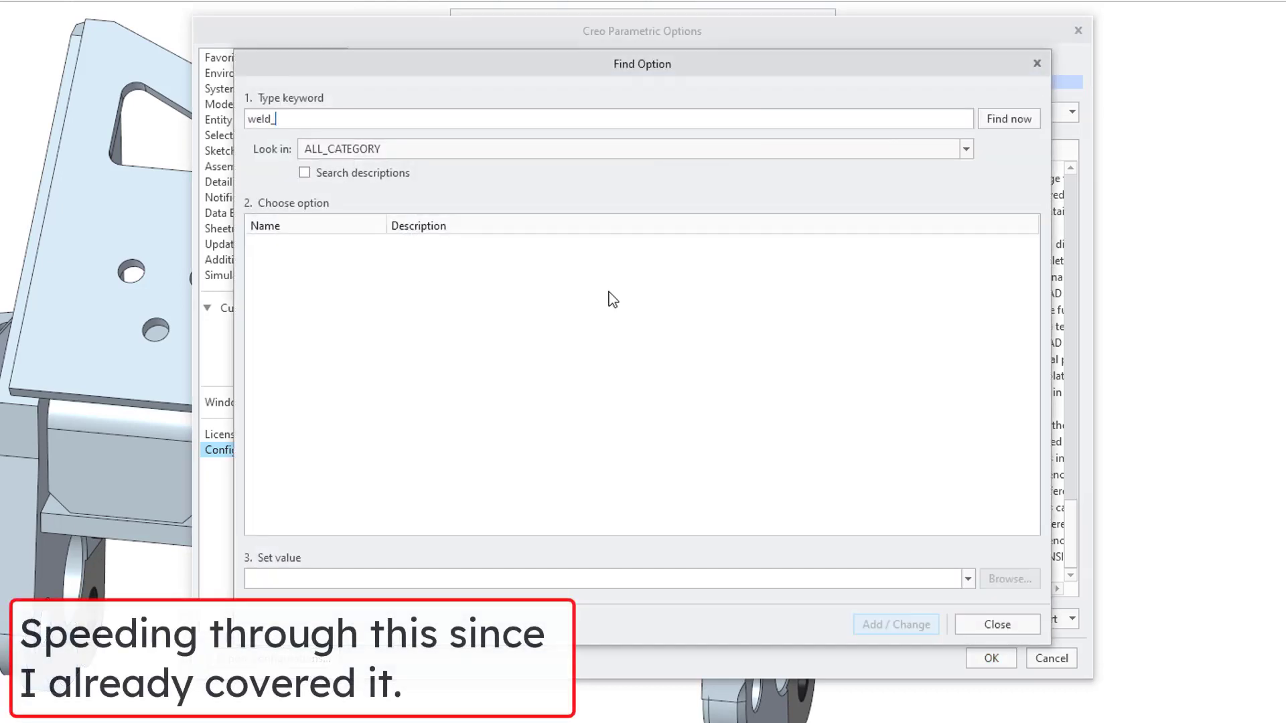
click(996, 121)
scroll(1029, 340, down, 5)
click(737, 482)
click(1009, 579)
double_click(525, 126)
click(896, 624)
click(996, 624)
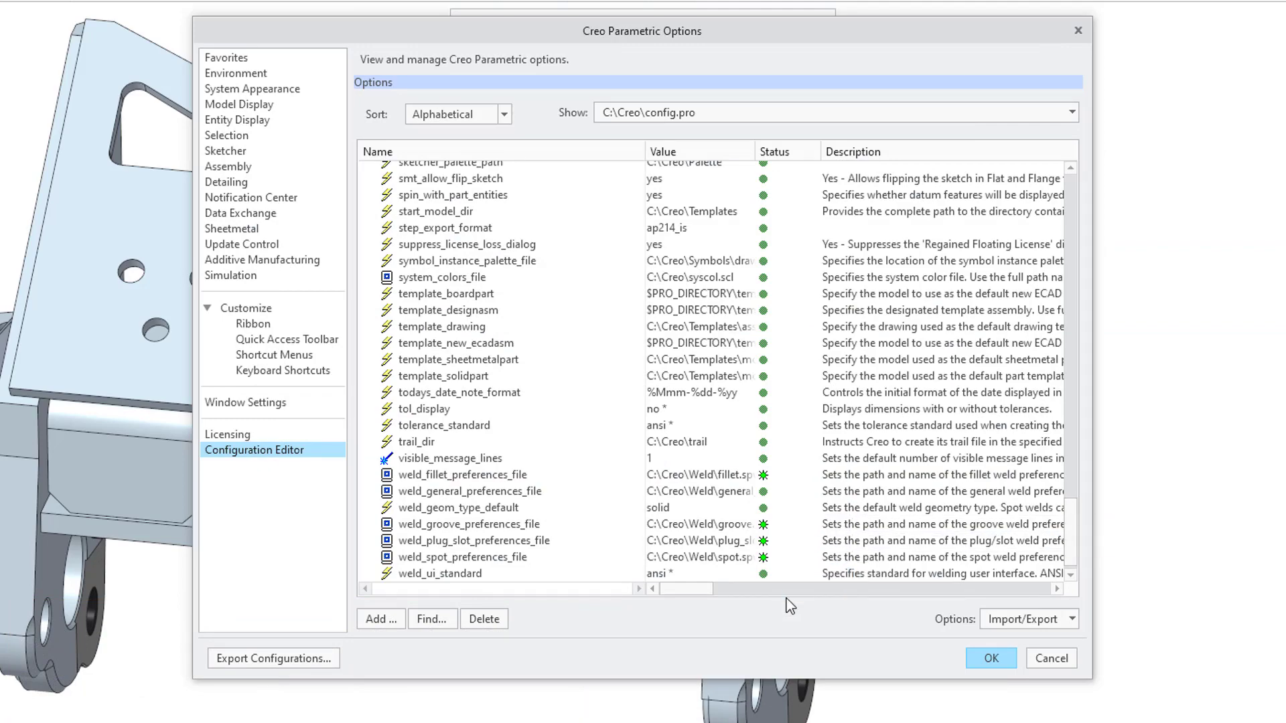
Export the settings over C:\Creo\config.pro and close the Options dialog.
click(1024, 623)
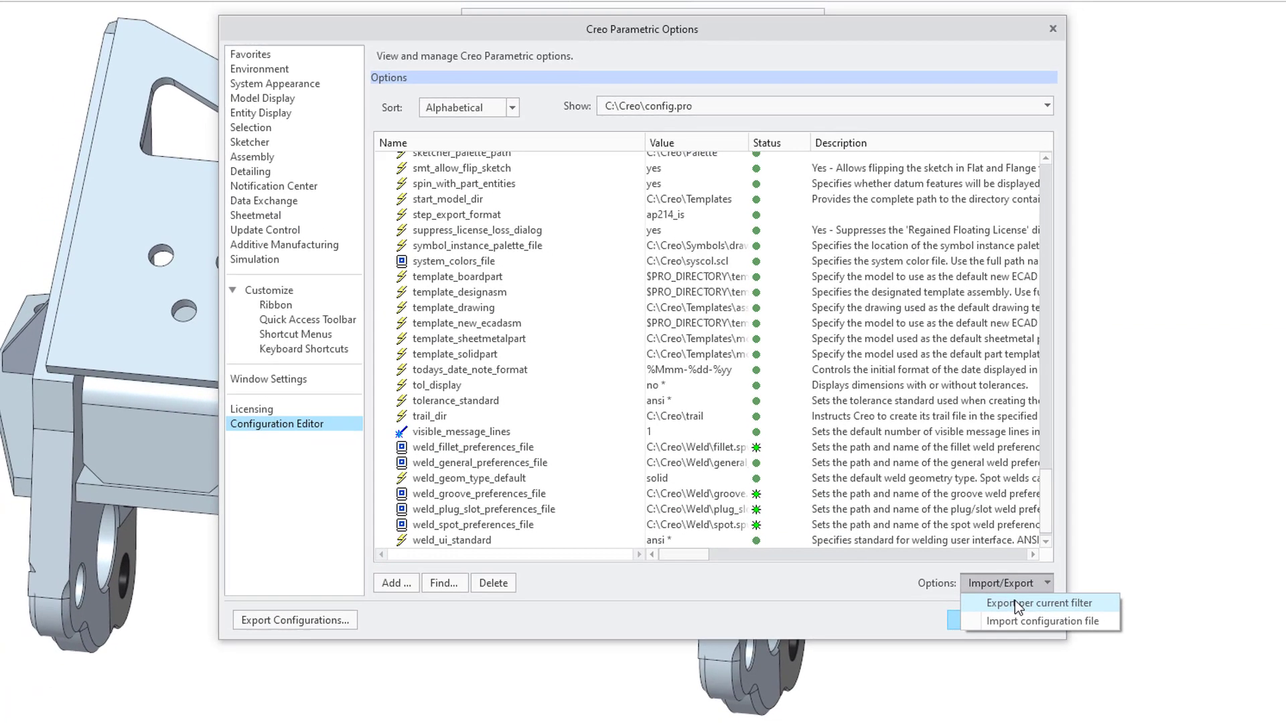
click(1044, 641)
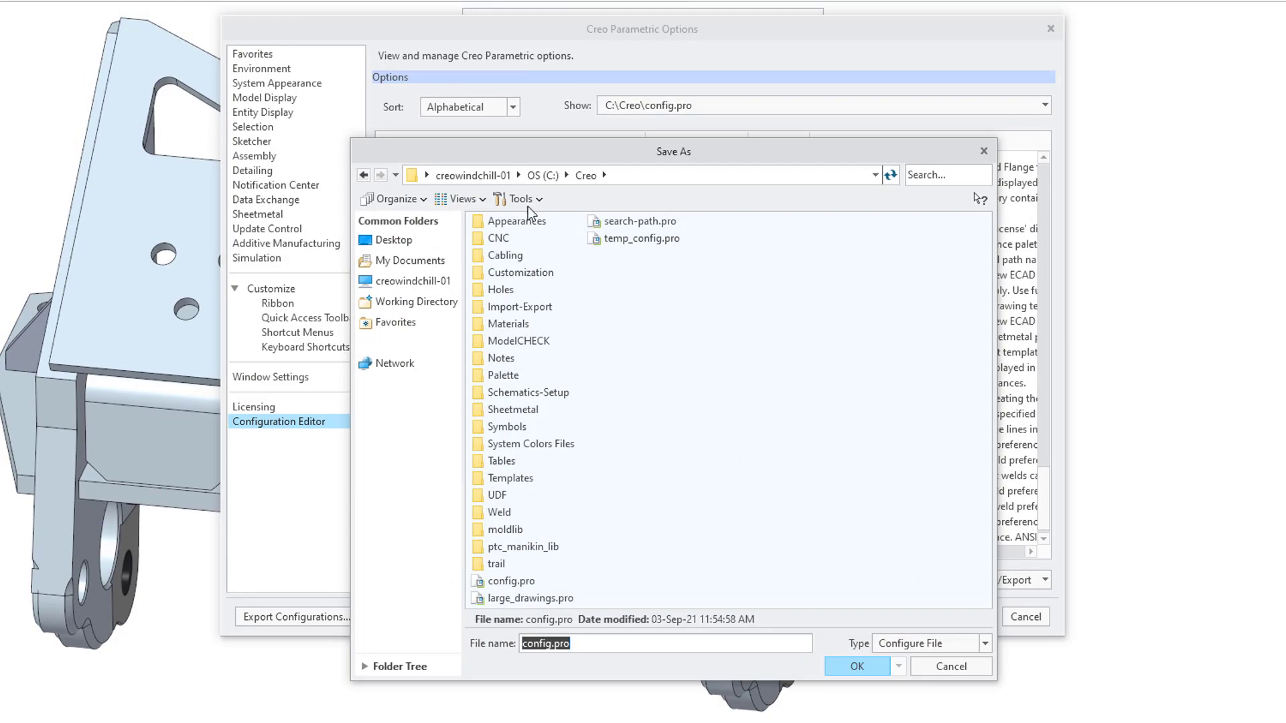
double_click(503, 582)
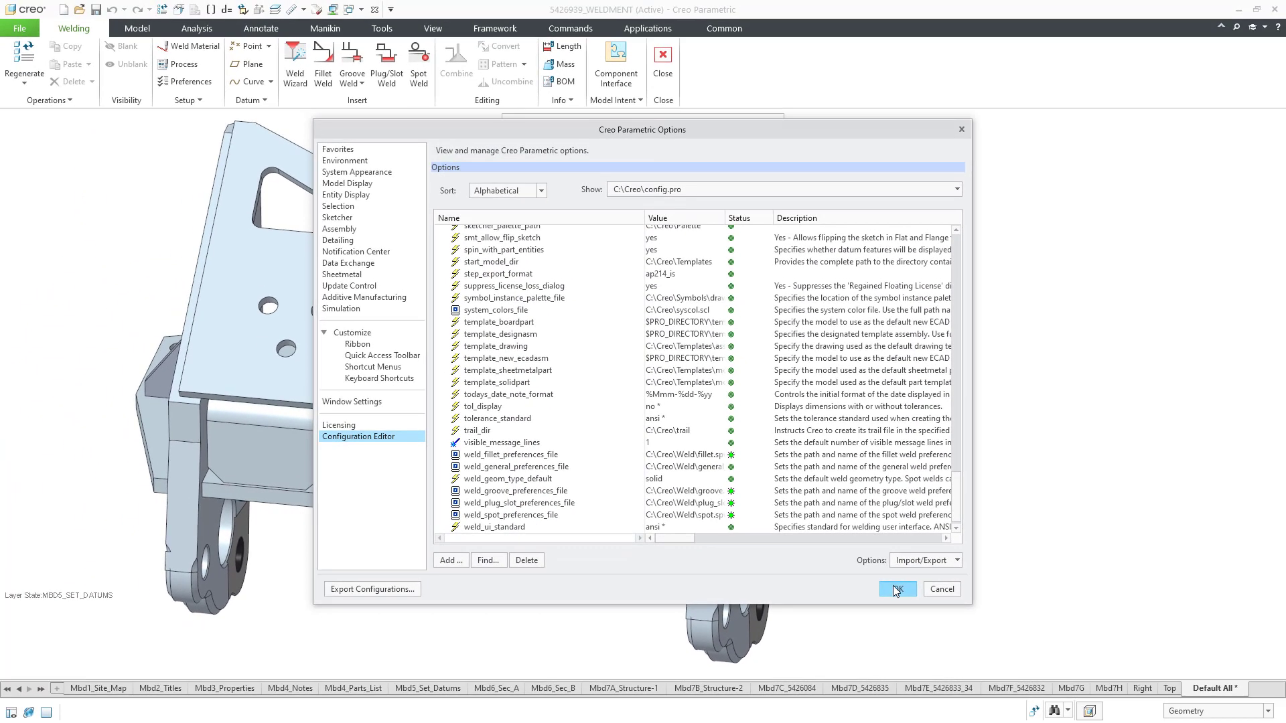
click(895, 590)
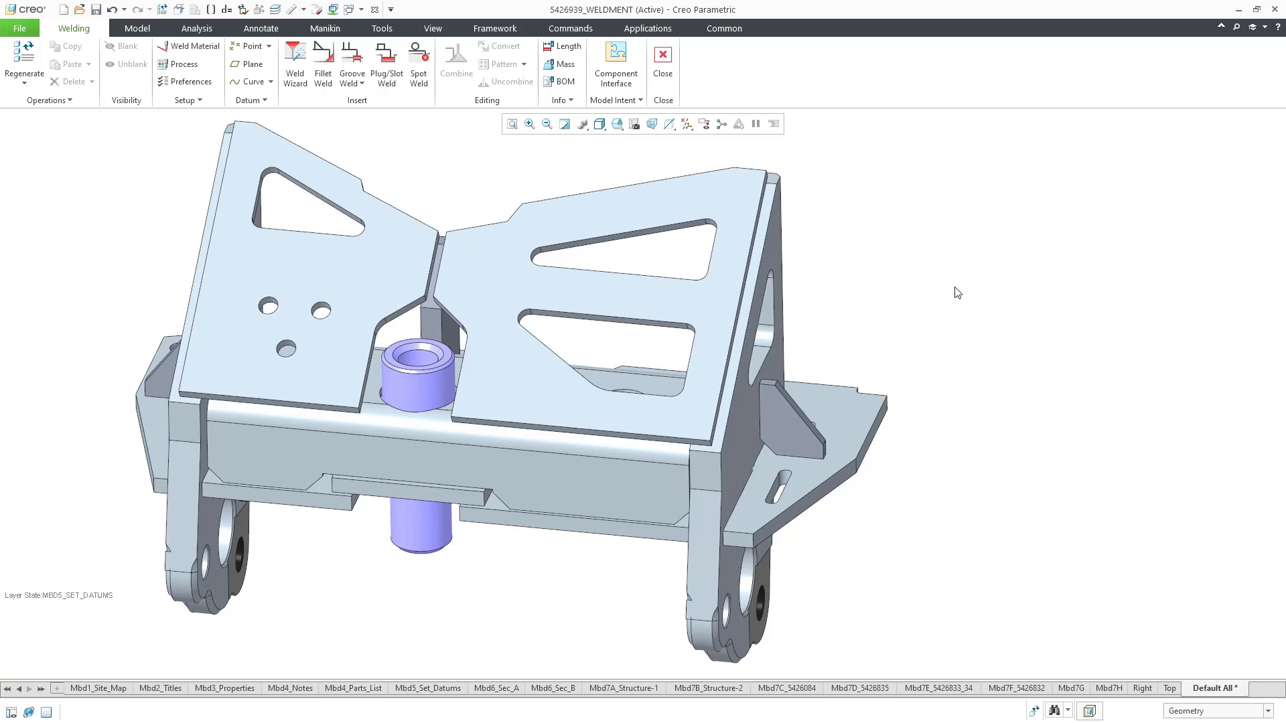
click(349, 87)
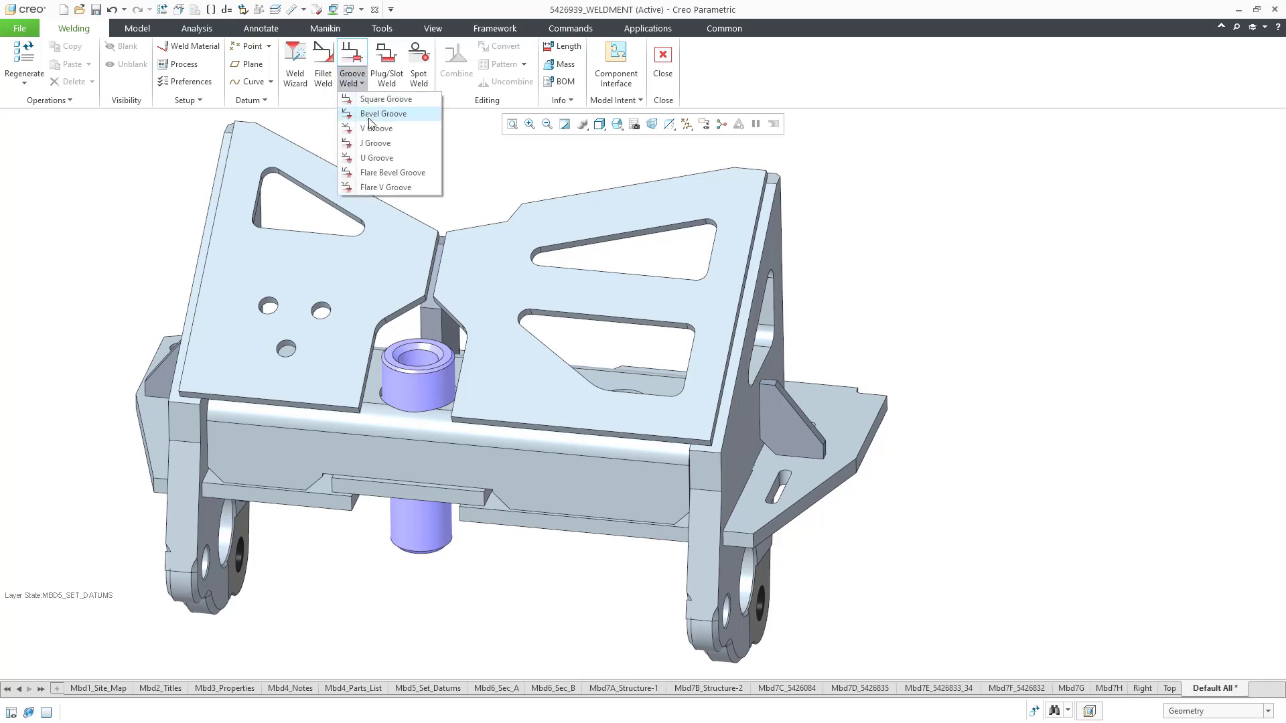
click(373, 128)
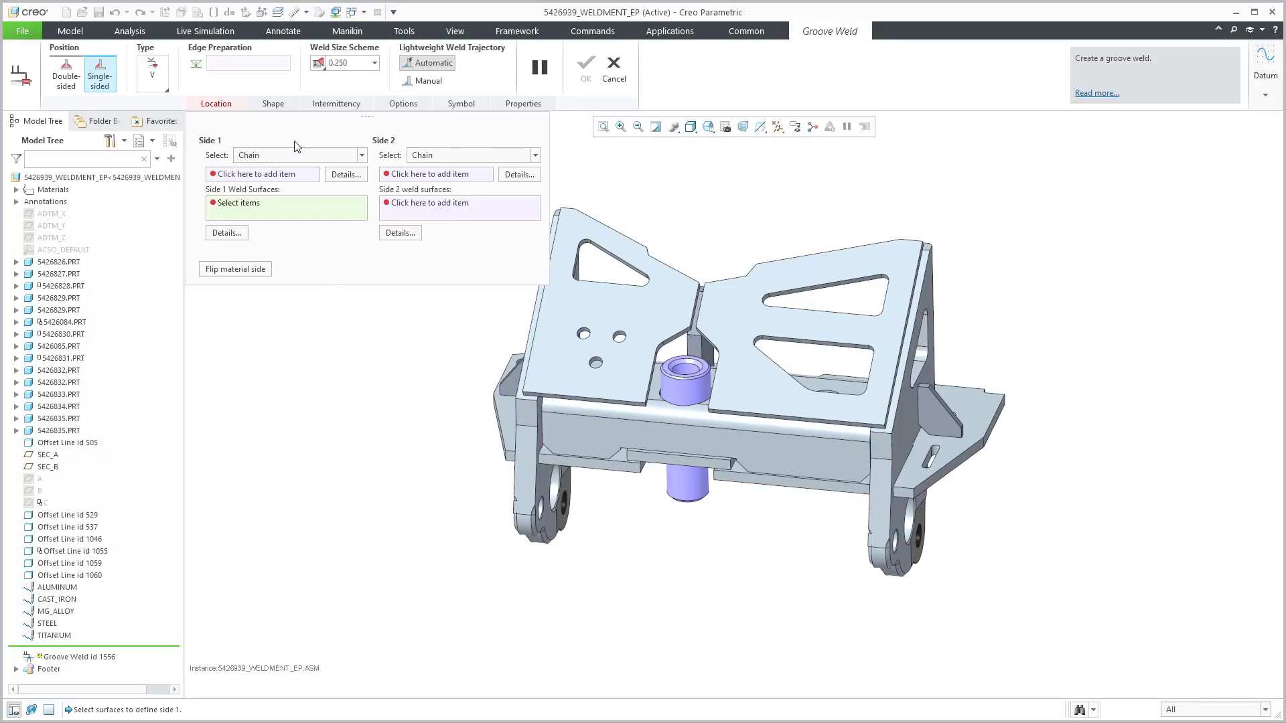
click(274, 105)
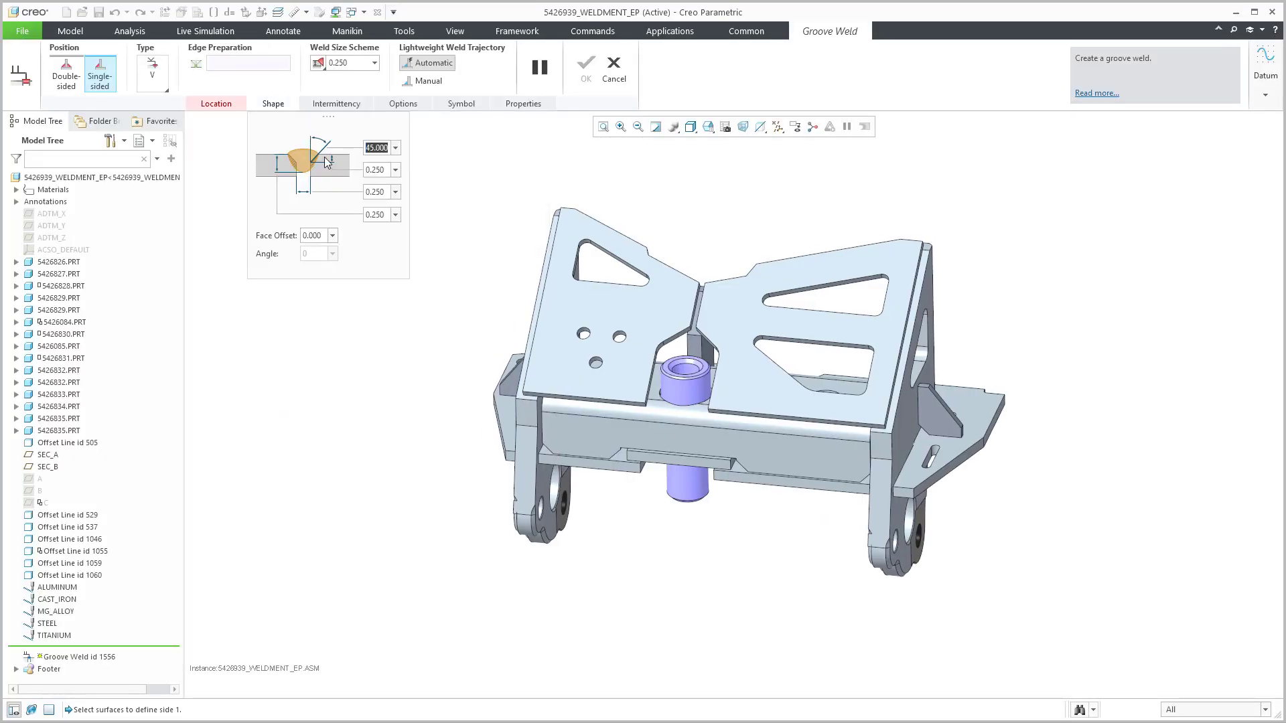
click(341, 105)
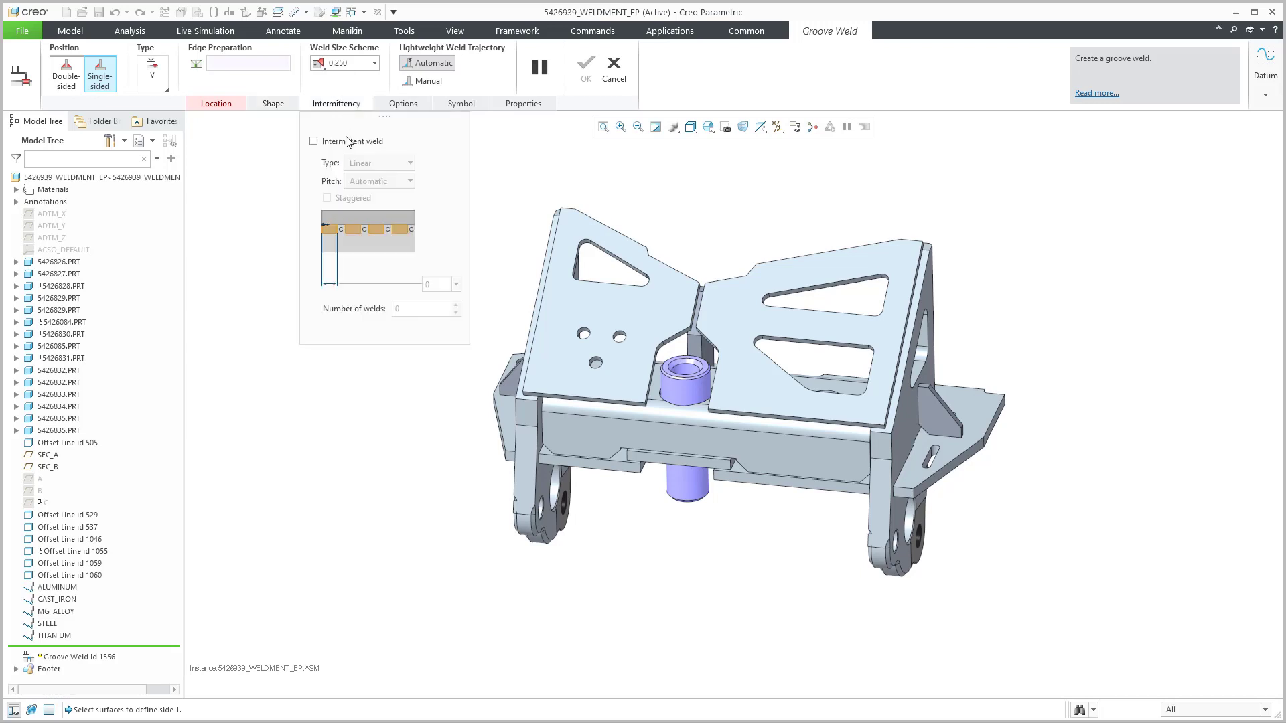
click(399, 109)
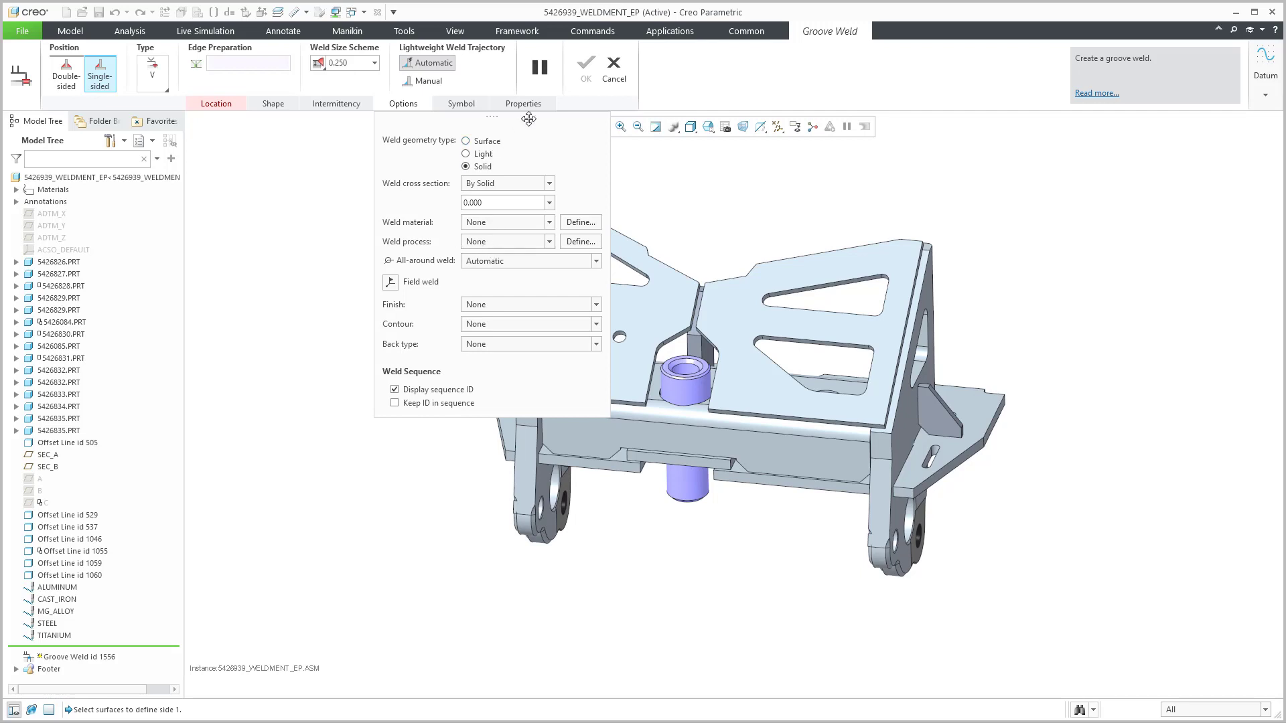
click(613, 74)
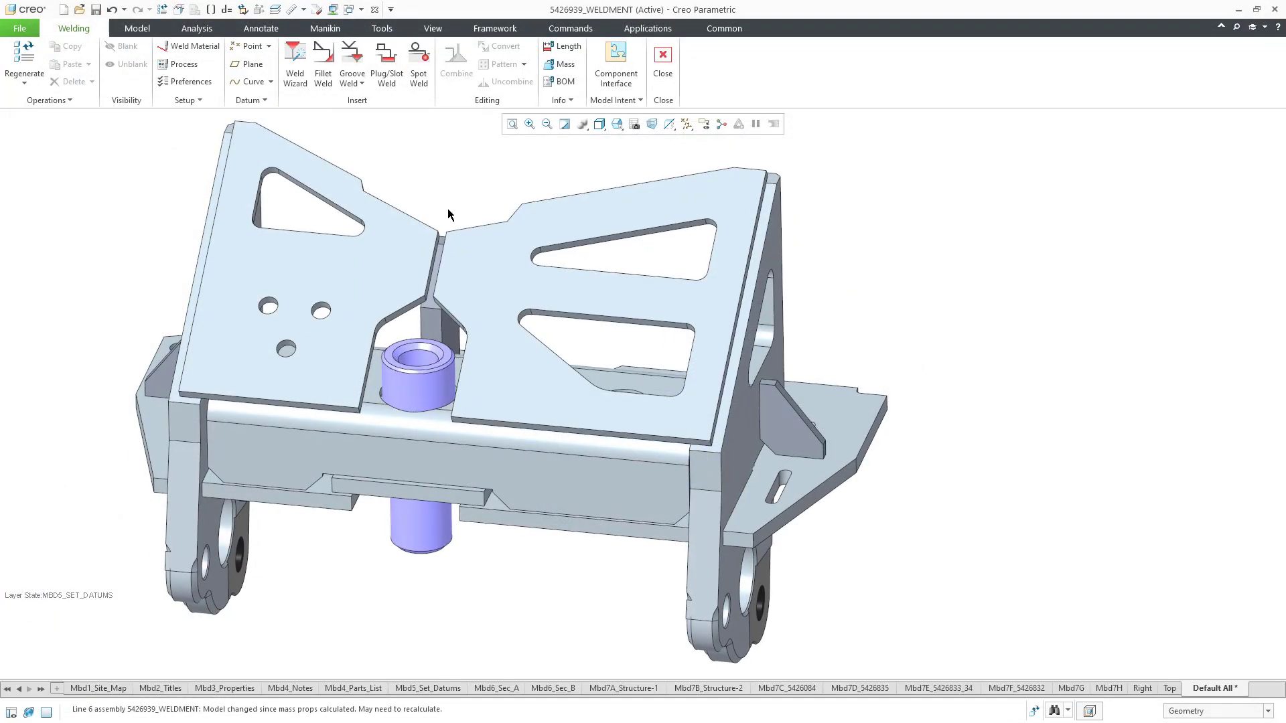